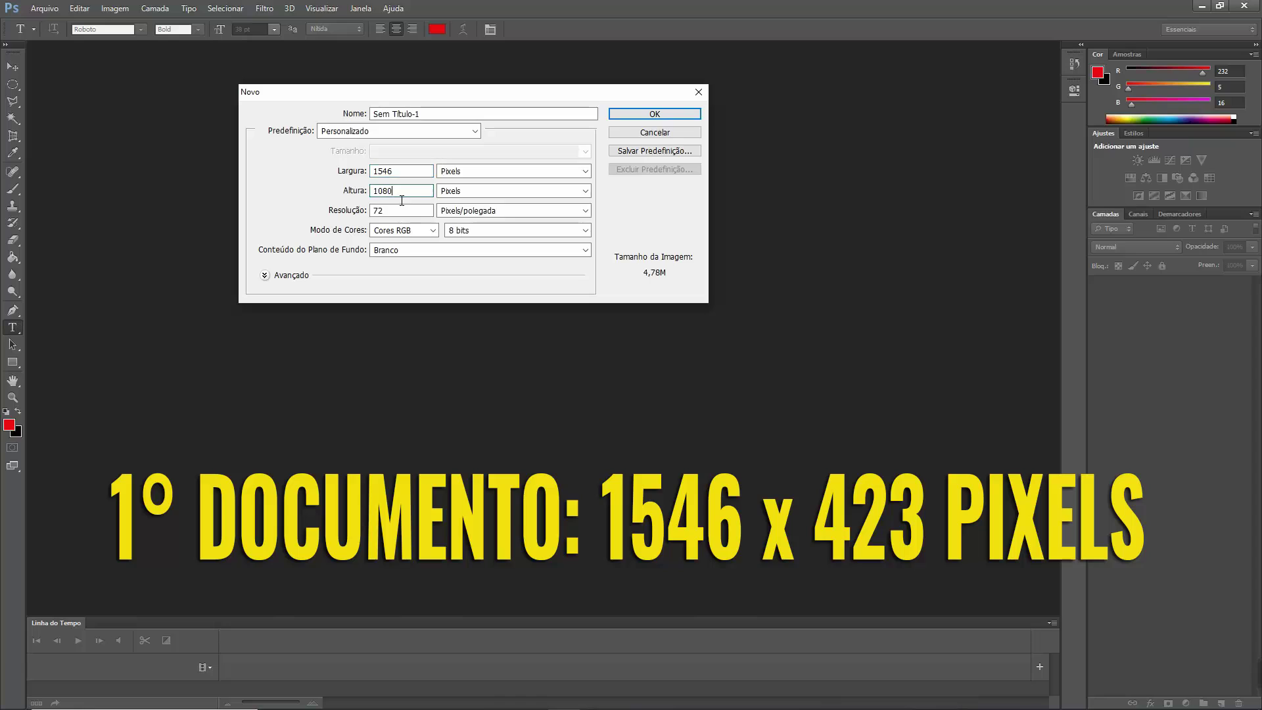
Step: Set the new document's height to 423 pixels and create the document
{"action": "key", "text": "BackSpace"}
{"action": "key", "text": "BackSpace"}
{"action": "key", "text": "BackSpace"}
{"action": "key", "text": "BackSpace"}
{"action": "type", "text": "423"}
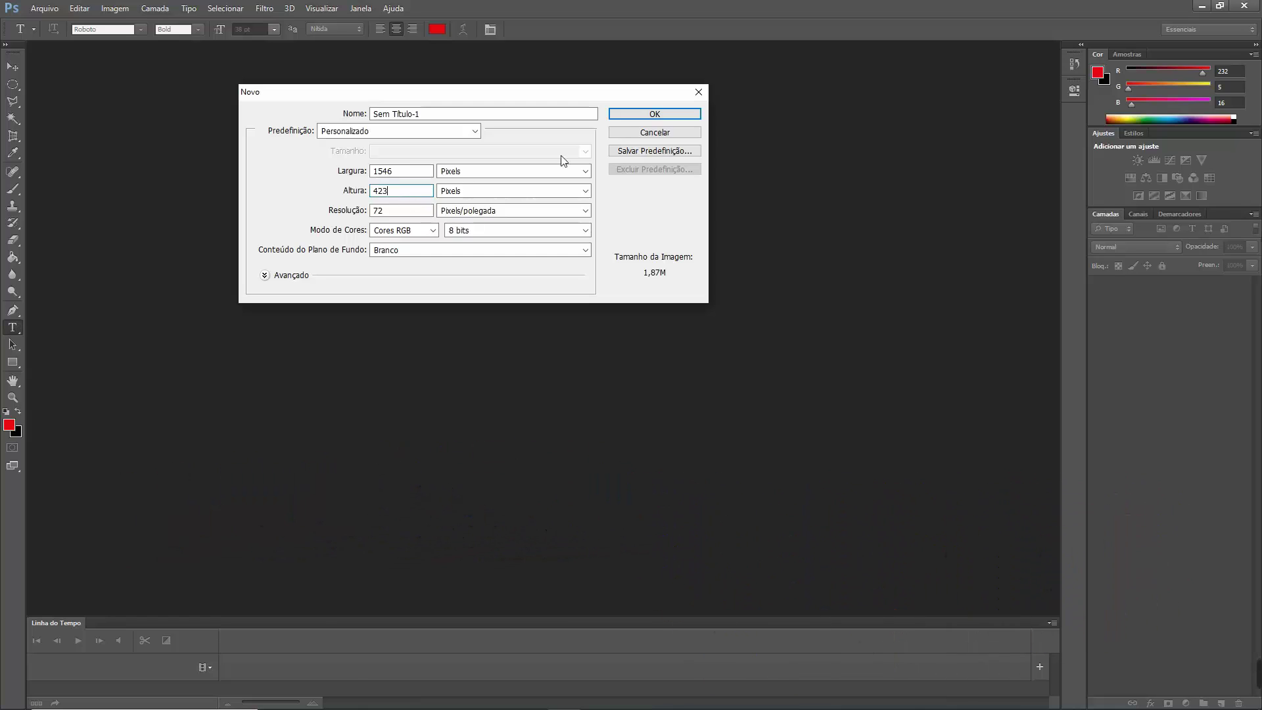
{"action": "left_click", "coordinate": [641, 116]}
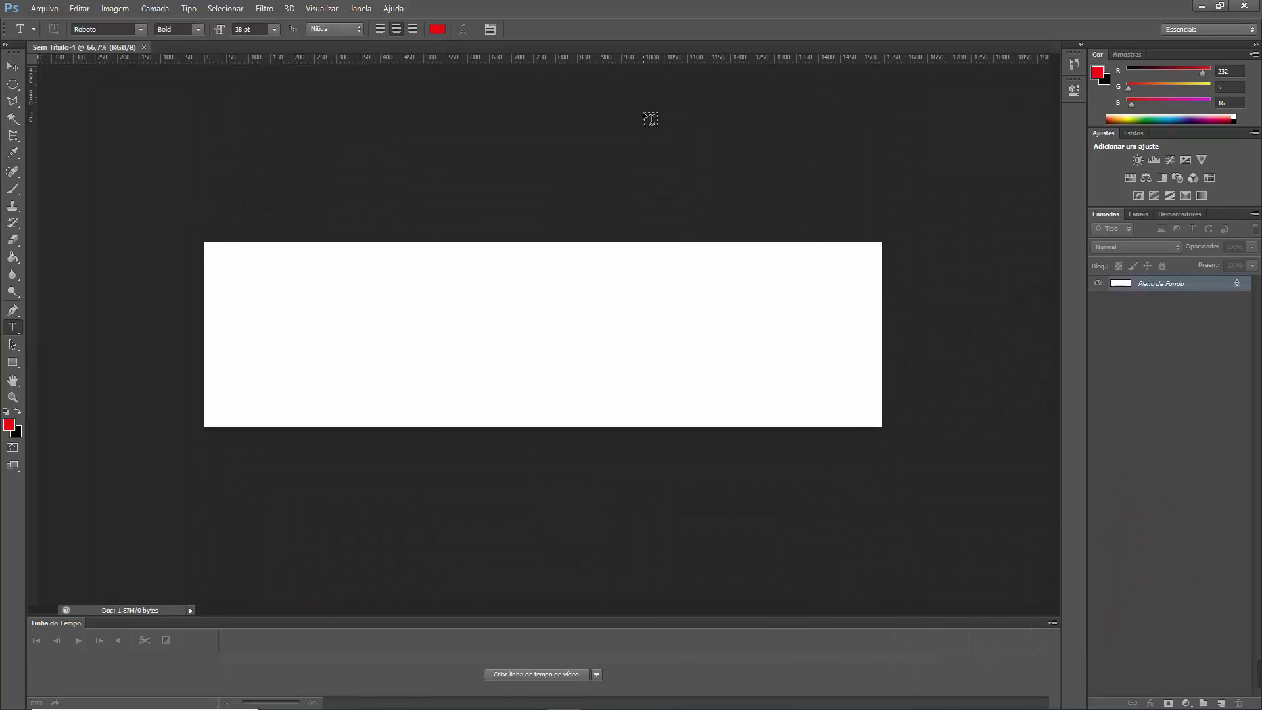
Step: Add a text layer reading "INFORMAÇÕES DO CANAL" on the white canvas
{"action": "left_click", "coordinate": [239, 326]}
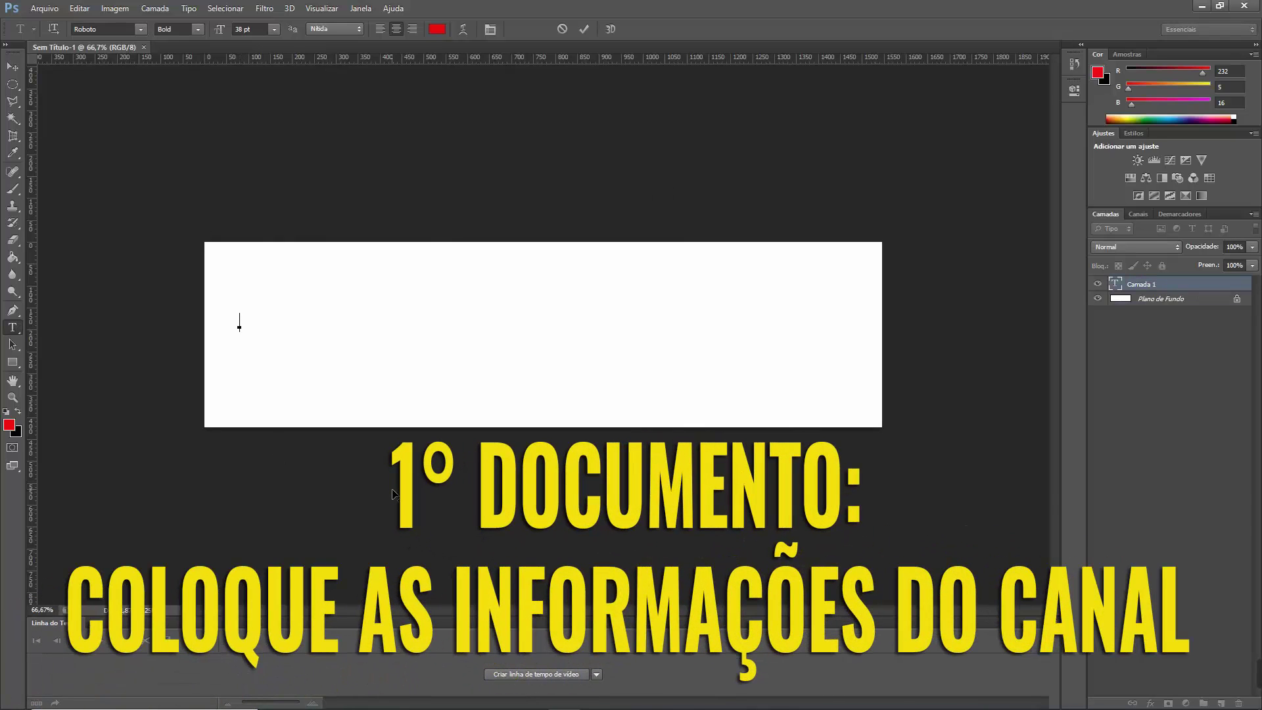
{"action": "type", "text": "INFO"}
{"action": "type", "text": "R"}
{"action": "type", "text": "MAÇÕ"}
{"action": "type", "text": "ES"}
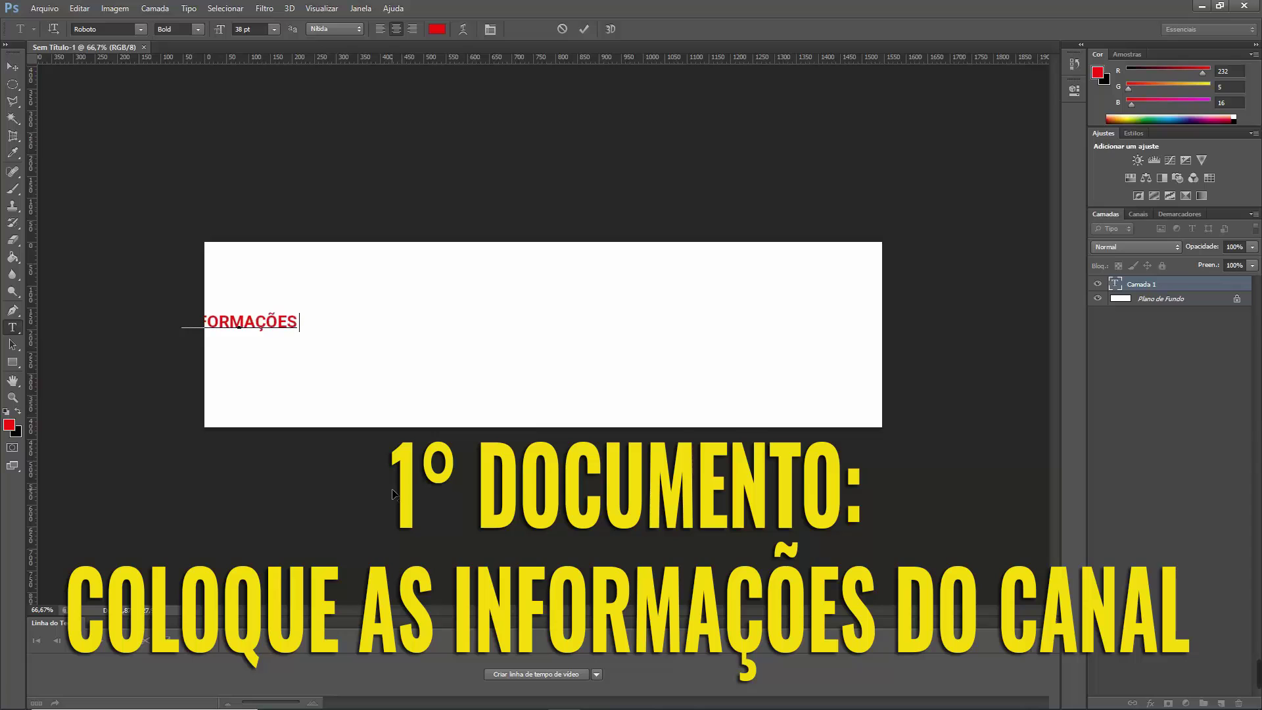
{"action": "type", "text": " DO"}
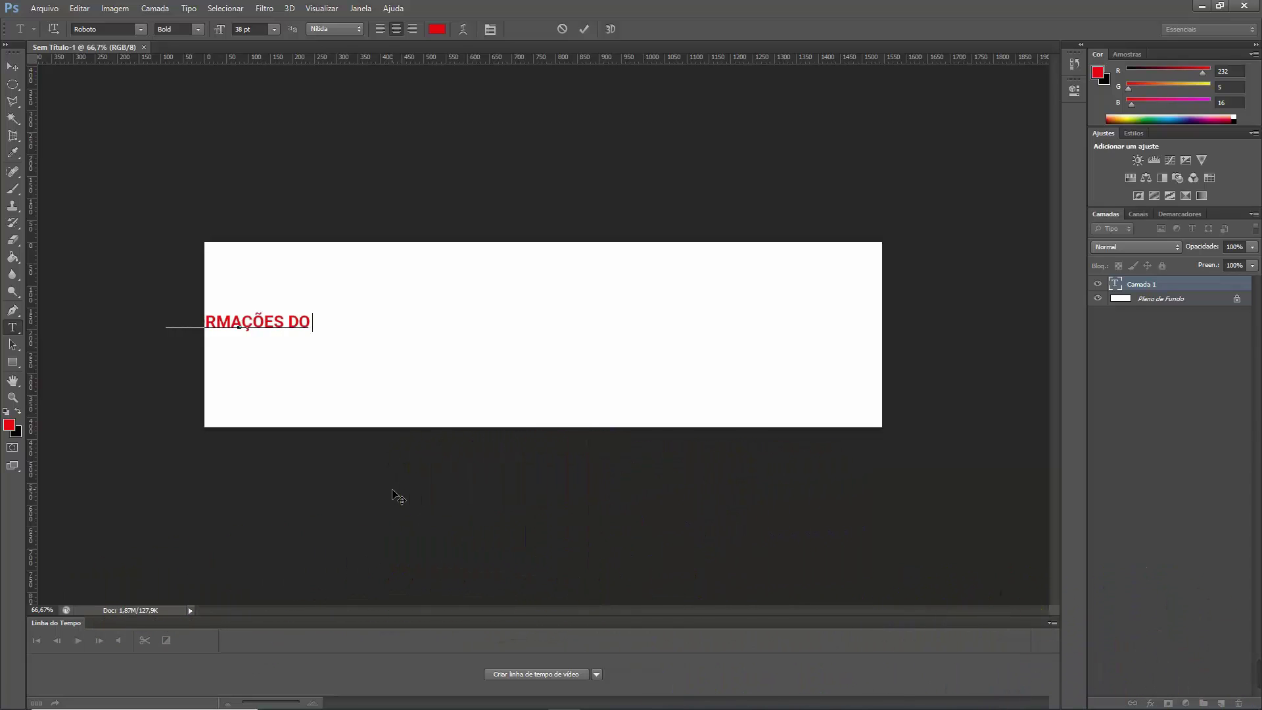
{"action": "type", "text": " CANA"}
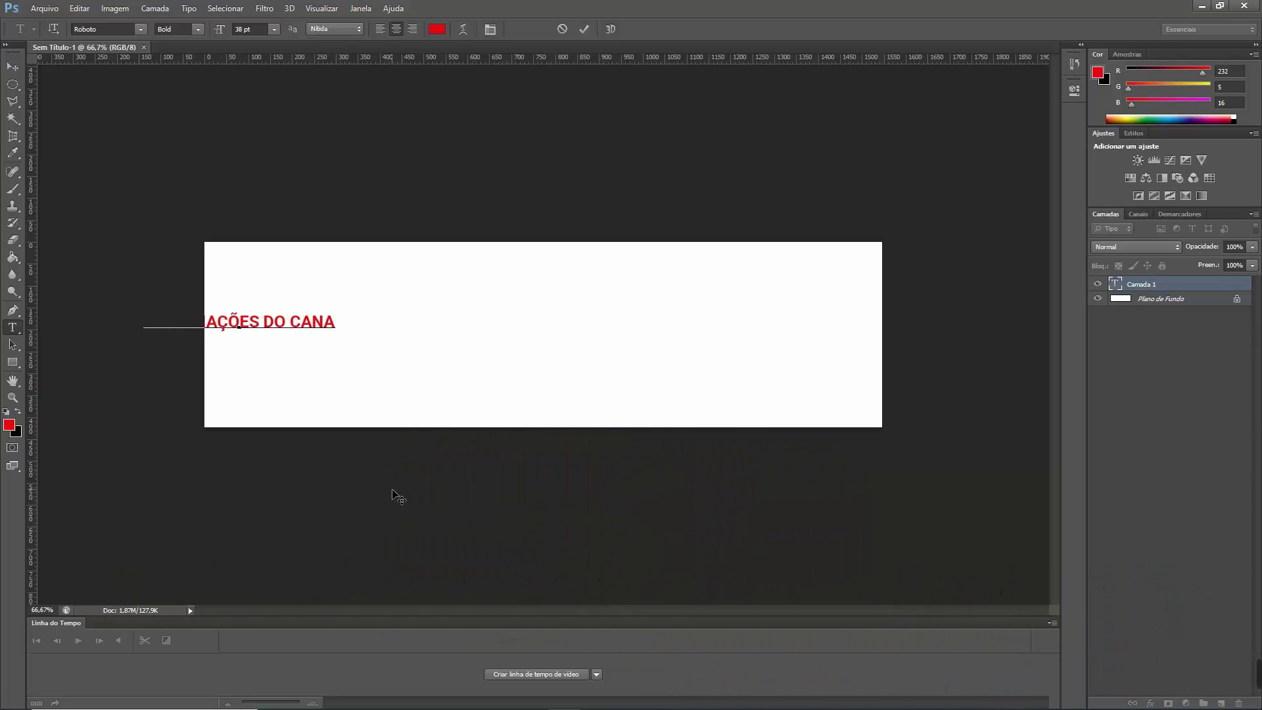
{"action": "type", "text": "L"}
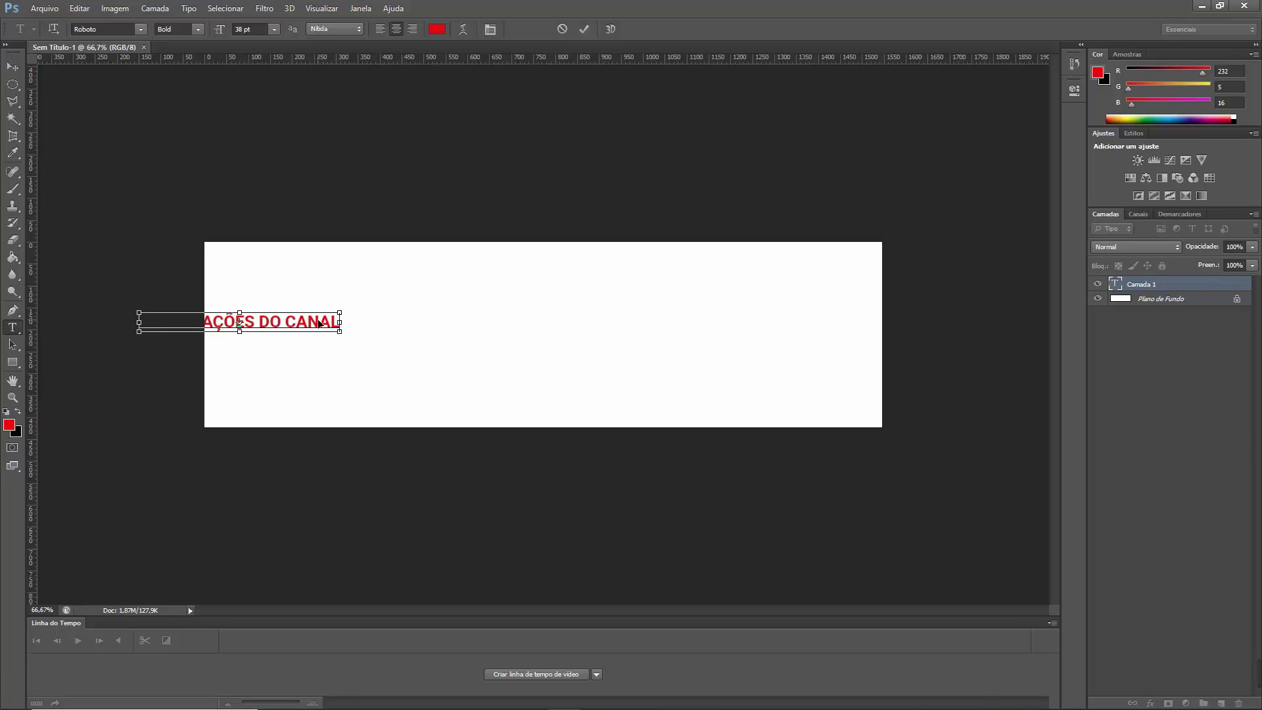
Step: Enlarge the "INFORMAÇÕES DO CANAL" text to about 320 pt, centre it across the banner and commit it
{"action": "left_click_drag", "start_coordinate": [318, 323], "coordinate": [852, 455]}
{"action": "left_click_drag", "start_coordinate": [718, 375], "coordinate": [663, 330]}
{"action": "left_click_drag", "start_coordinate": [796, 405], "coordinate": [897, 444]}
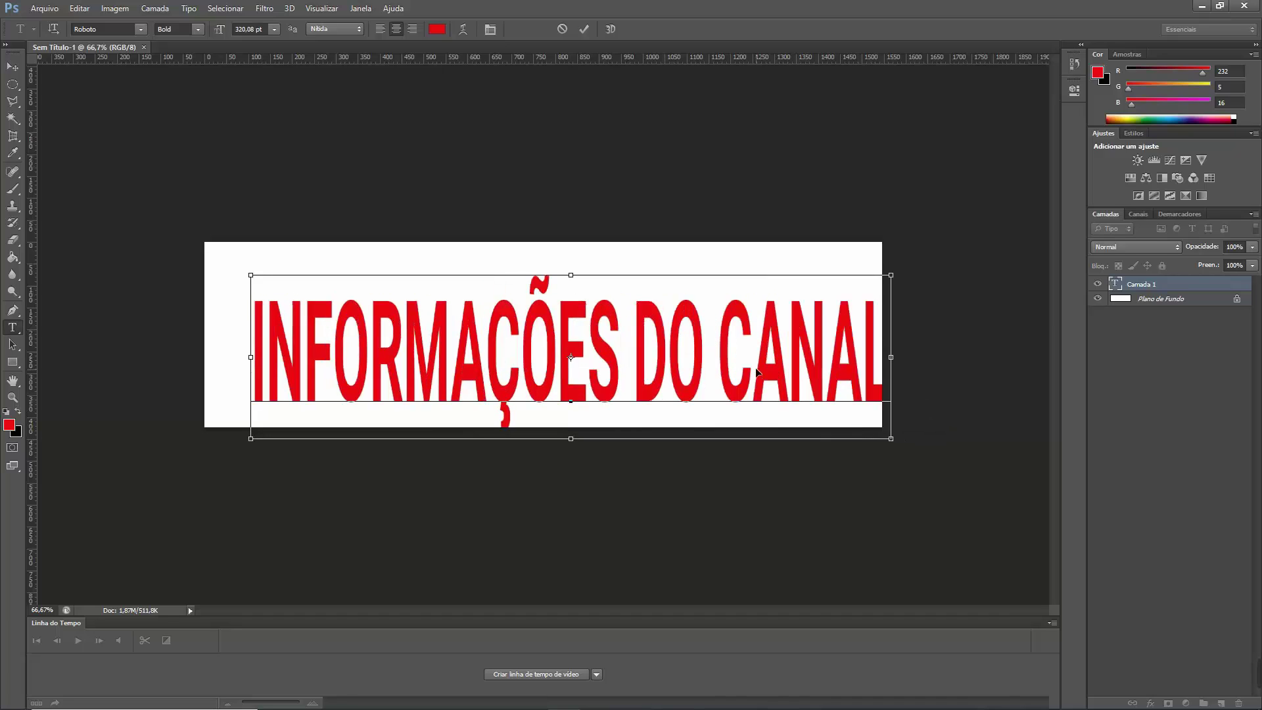
{"action": "left_click_drag", "start_coordinate": [756, 371], "coordinate": [729, 356]}
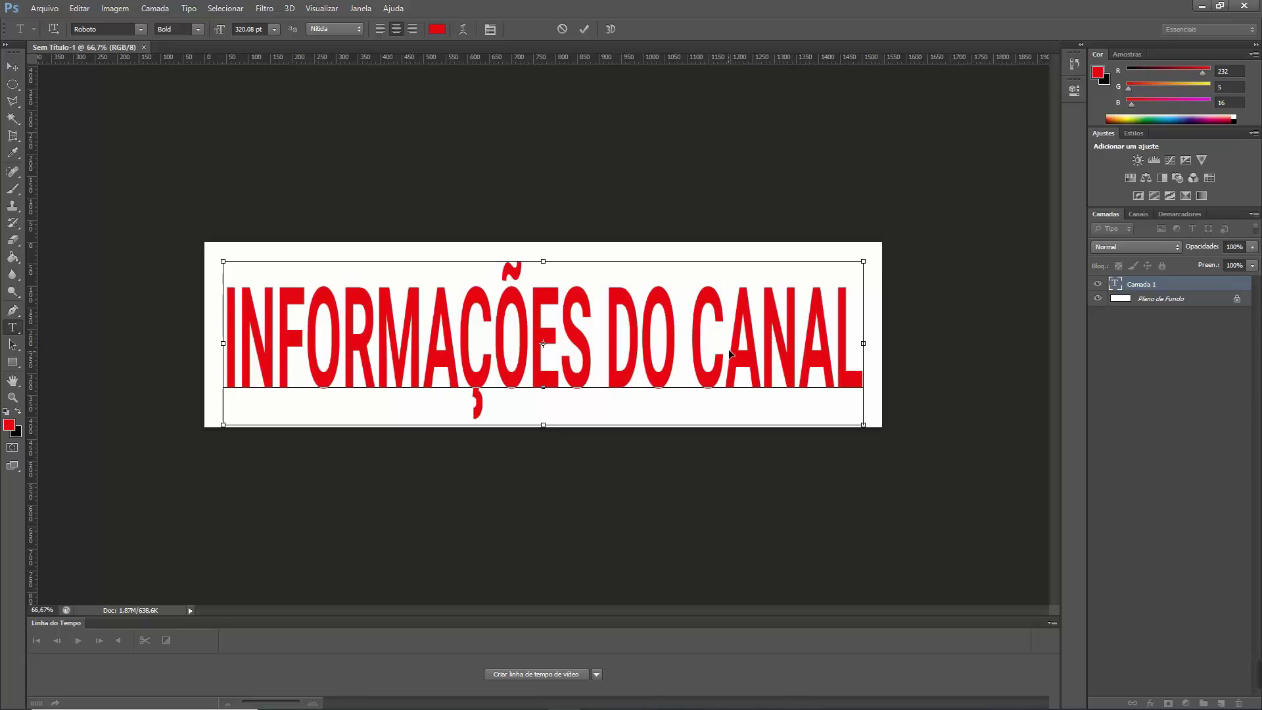
{"action": "left_click", "coordinate": [586, 29]}
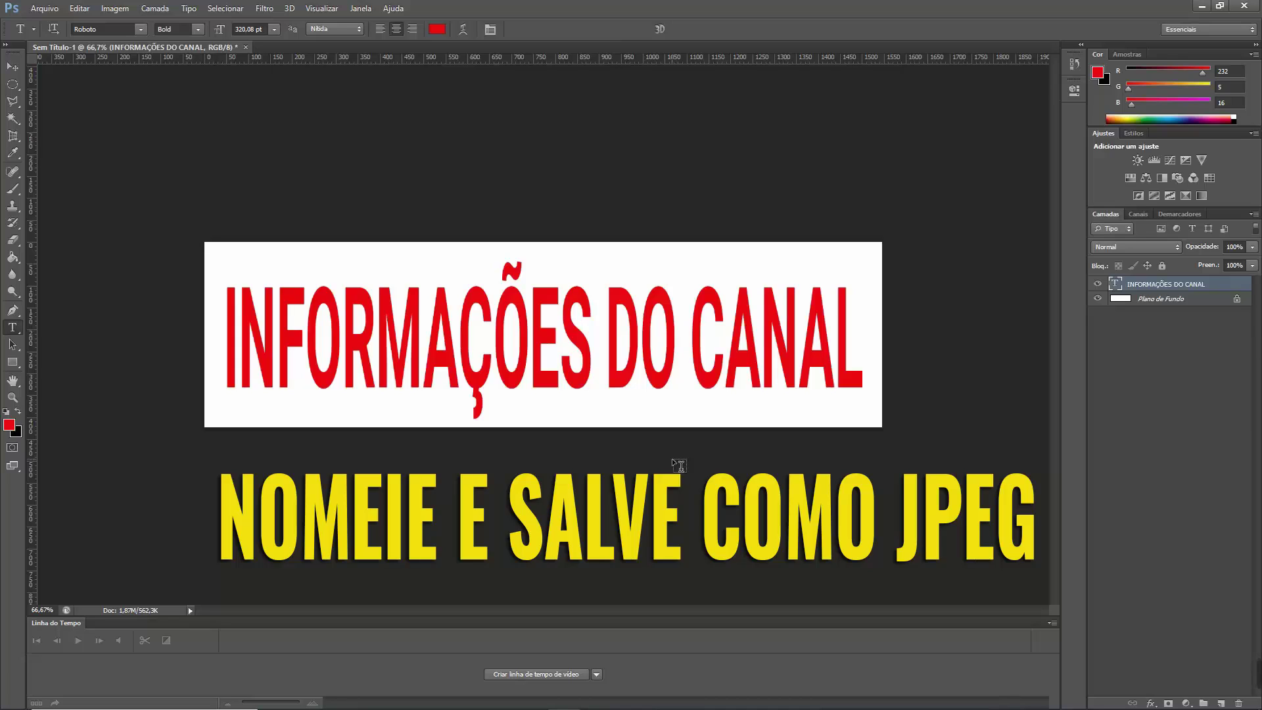
Step: Save a JPEG copy named 01 in the Capa do Canal folder at quality 12, and close the document without saving changes
{"action": "left_click", "coordinate": [44, 9]}
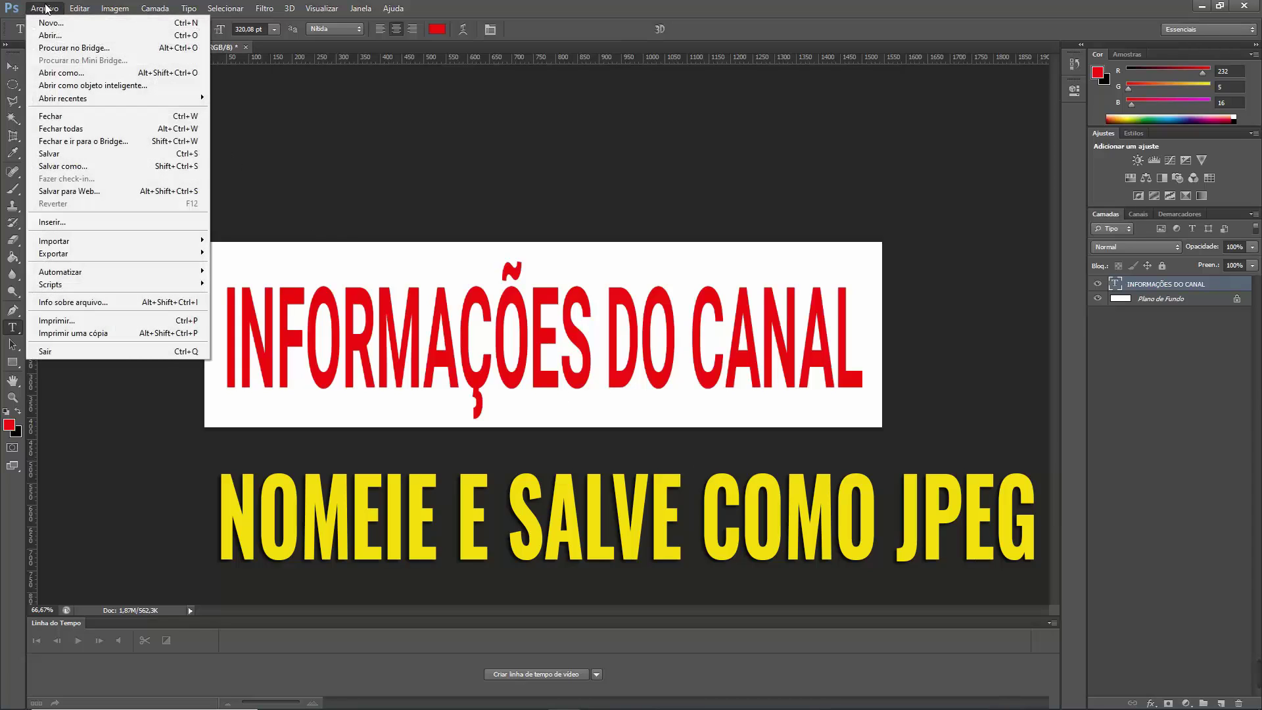
{"action": "left_click", "coordinate": [63, 169]}
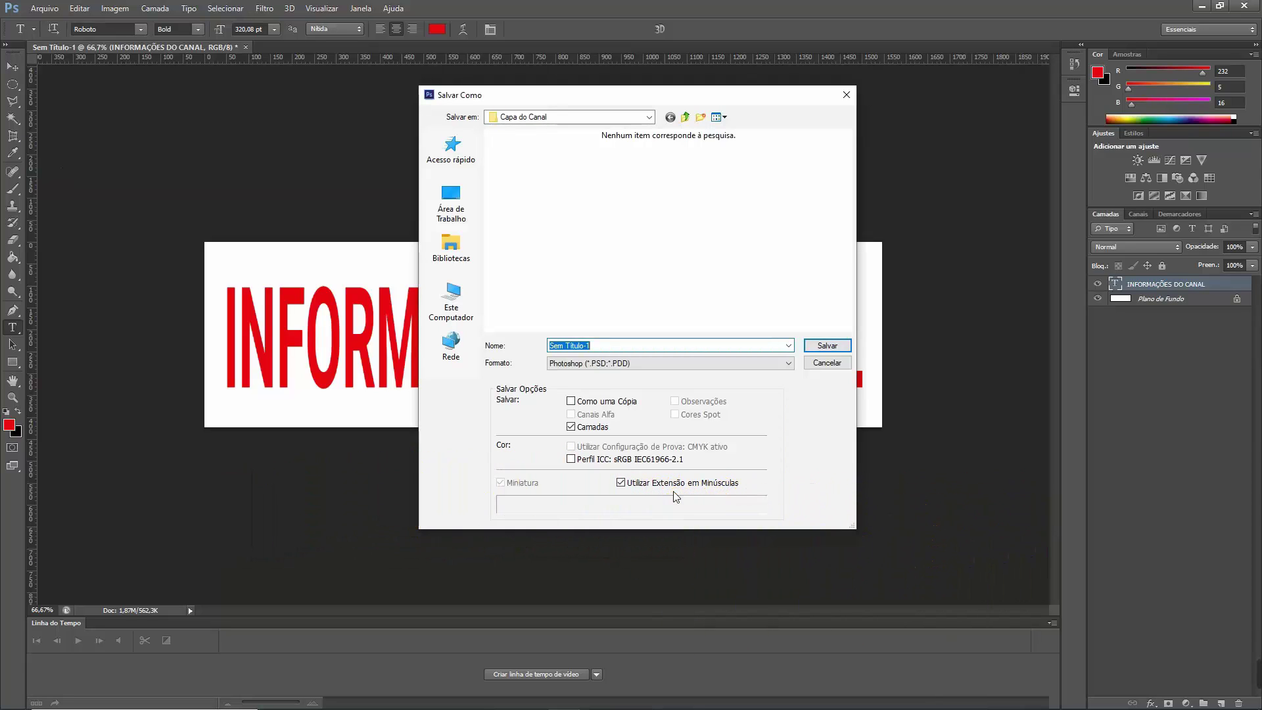
{"action": "type", "text": "01"}
{"action": "left_click", "coordinate": [789, 367]}
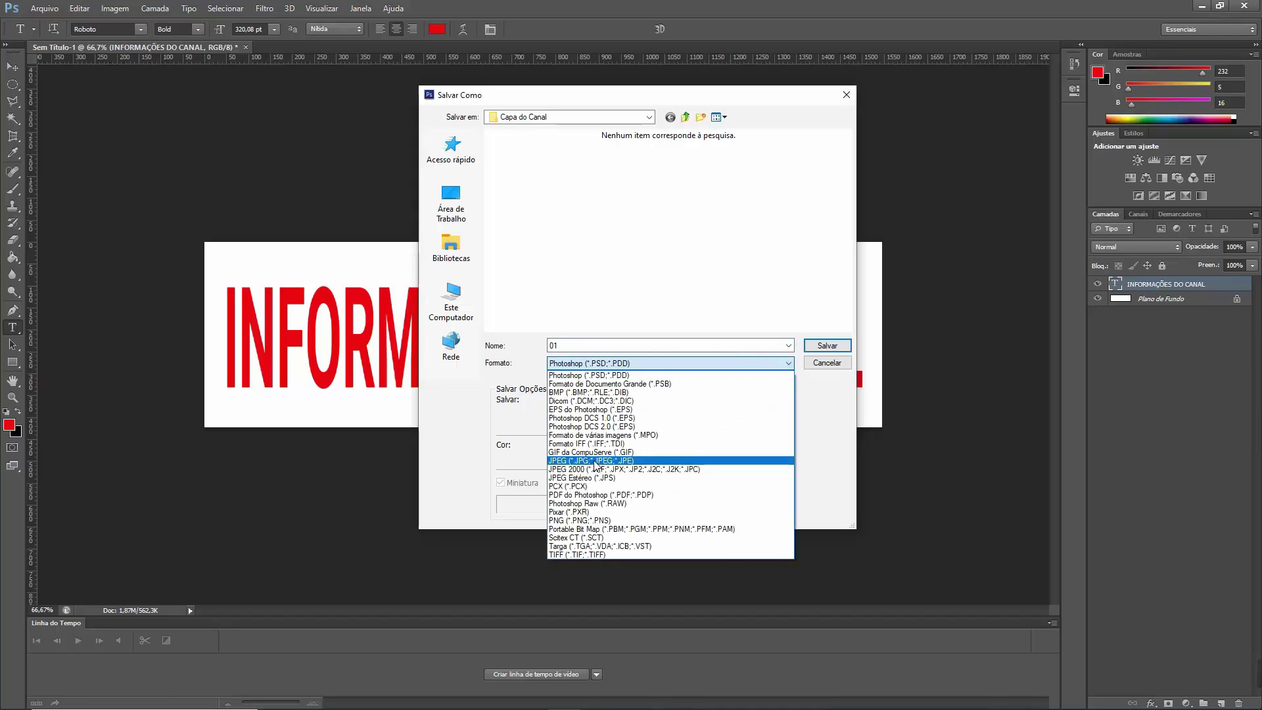
{"action": "left_click", "coordinate": [594, 463]}
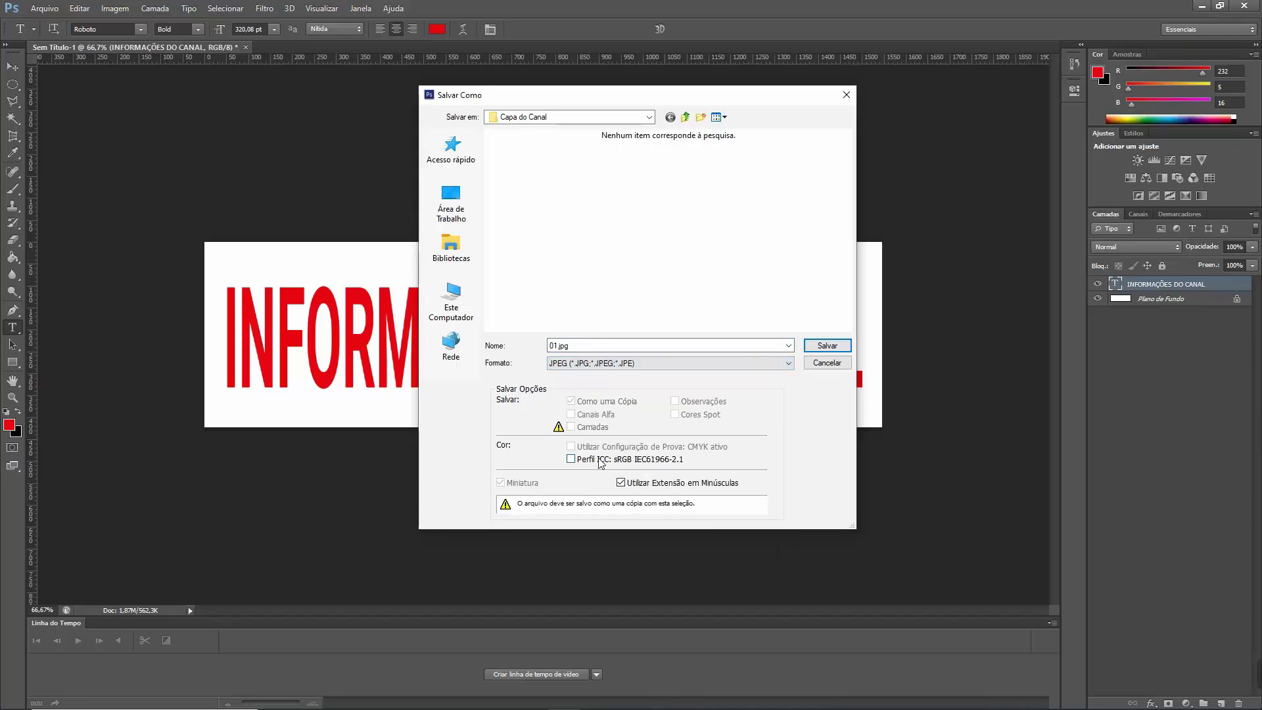
{"action": "left_click", "coordinate": [827, 346]}
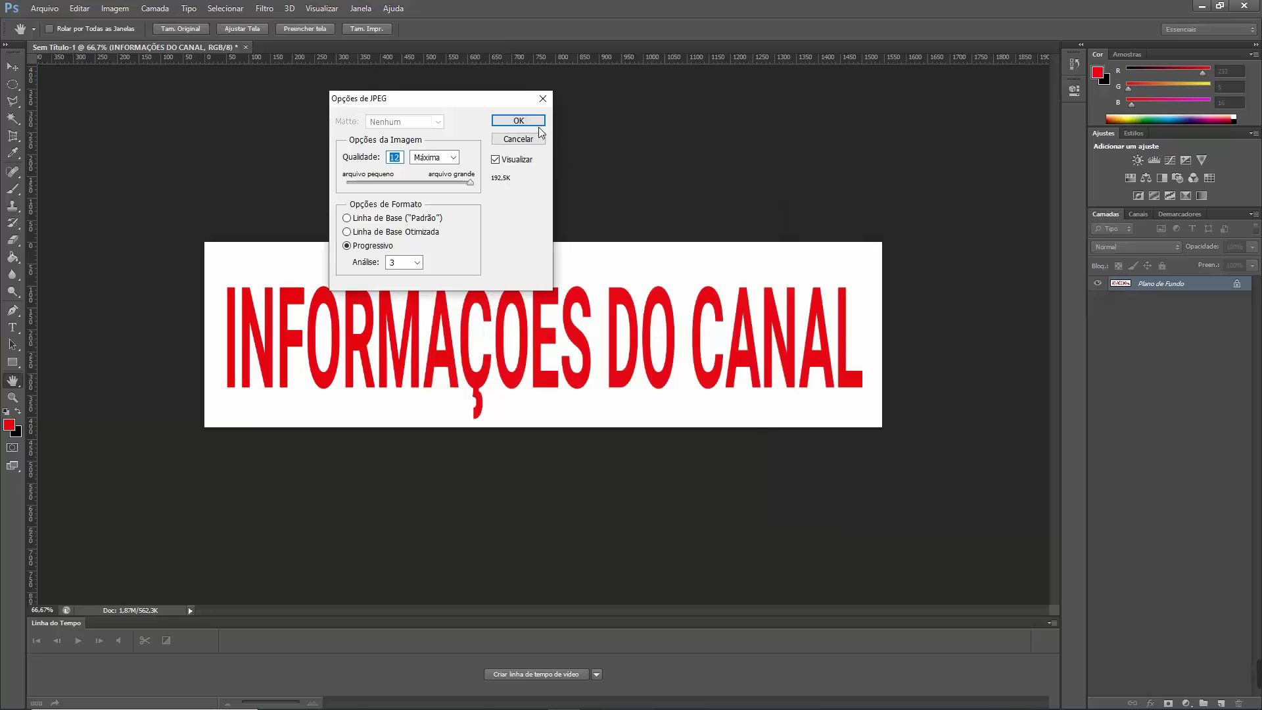
{"action": "left_click", "coordinate": [519, 121]}
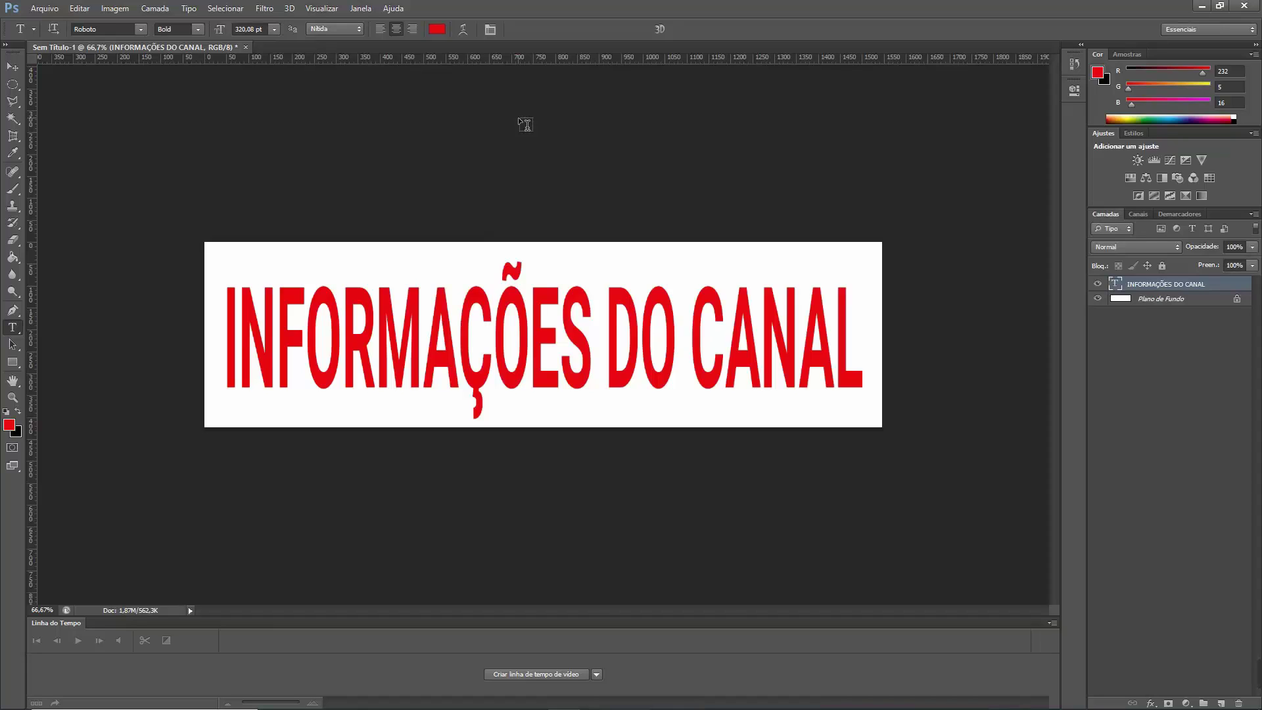
{"action": "left_click", "coordinate": [245, 46]}
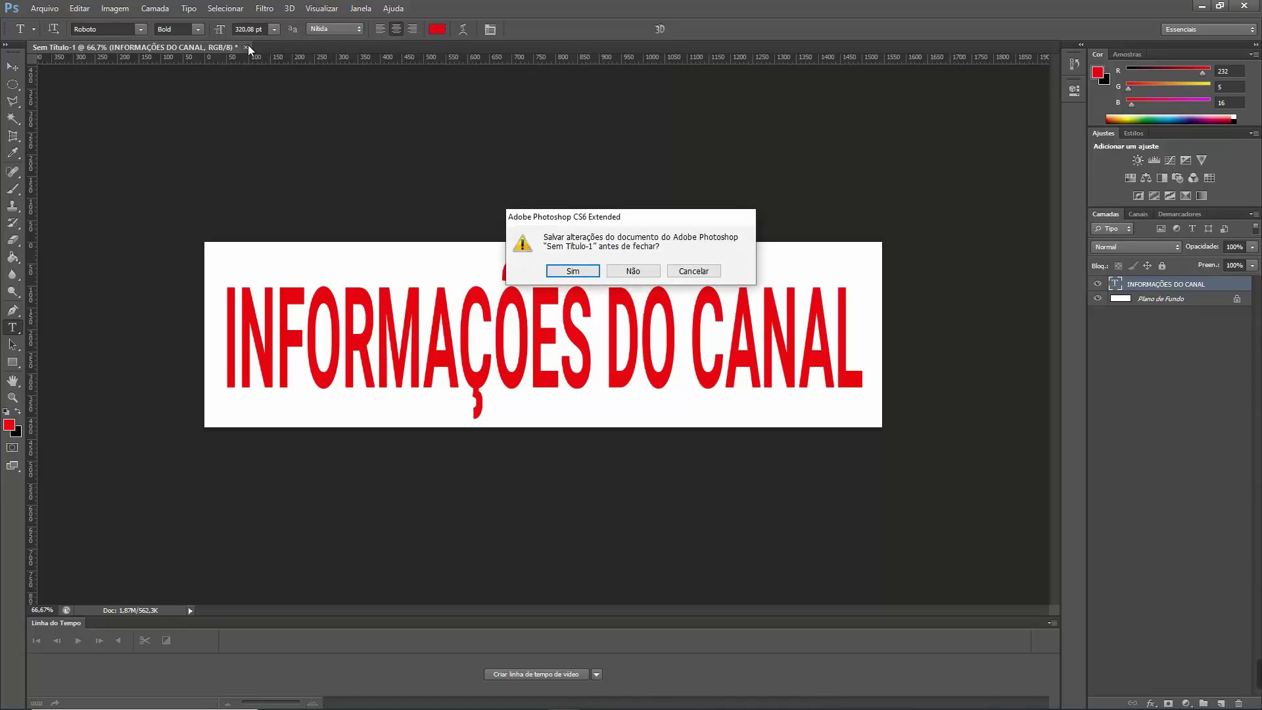
{"action": "left_click", "coordinate": [633, 271]}
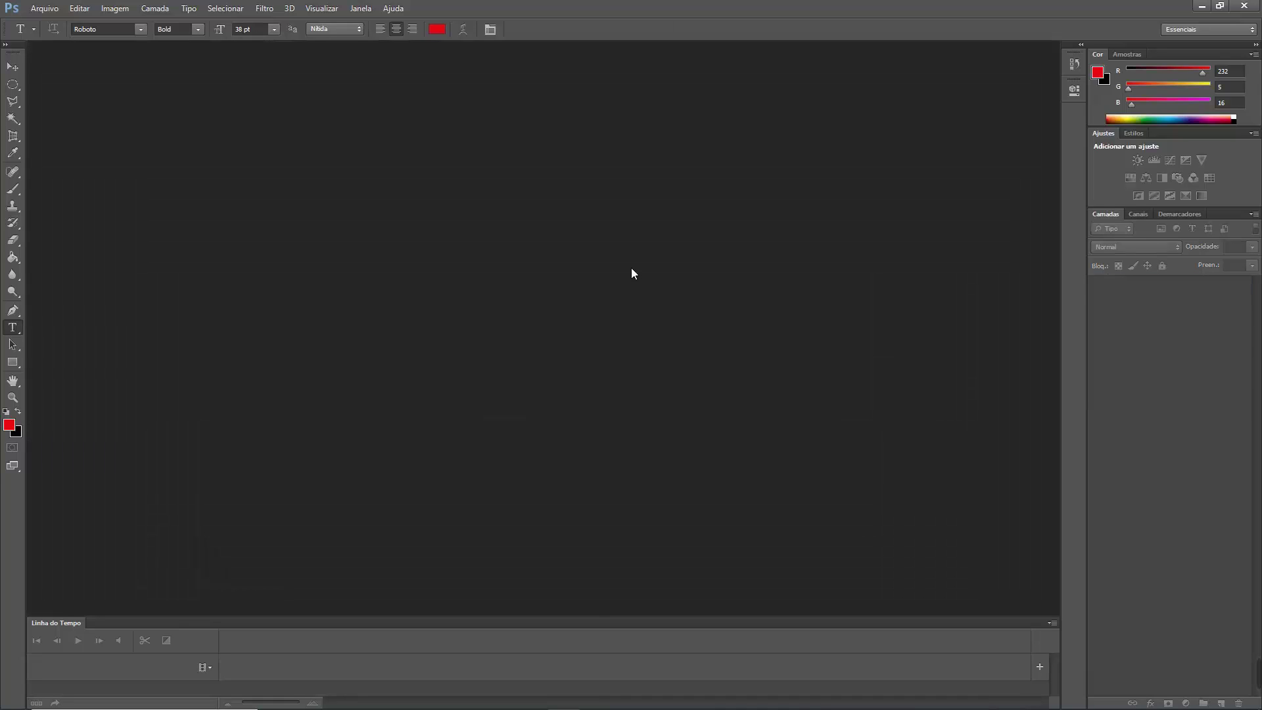
Step: Create a new white document 2560 pixels wide and 423 pixels high
{"action": "left_click", "coordinate": [45, 8]}
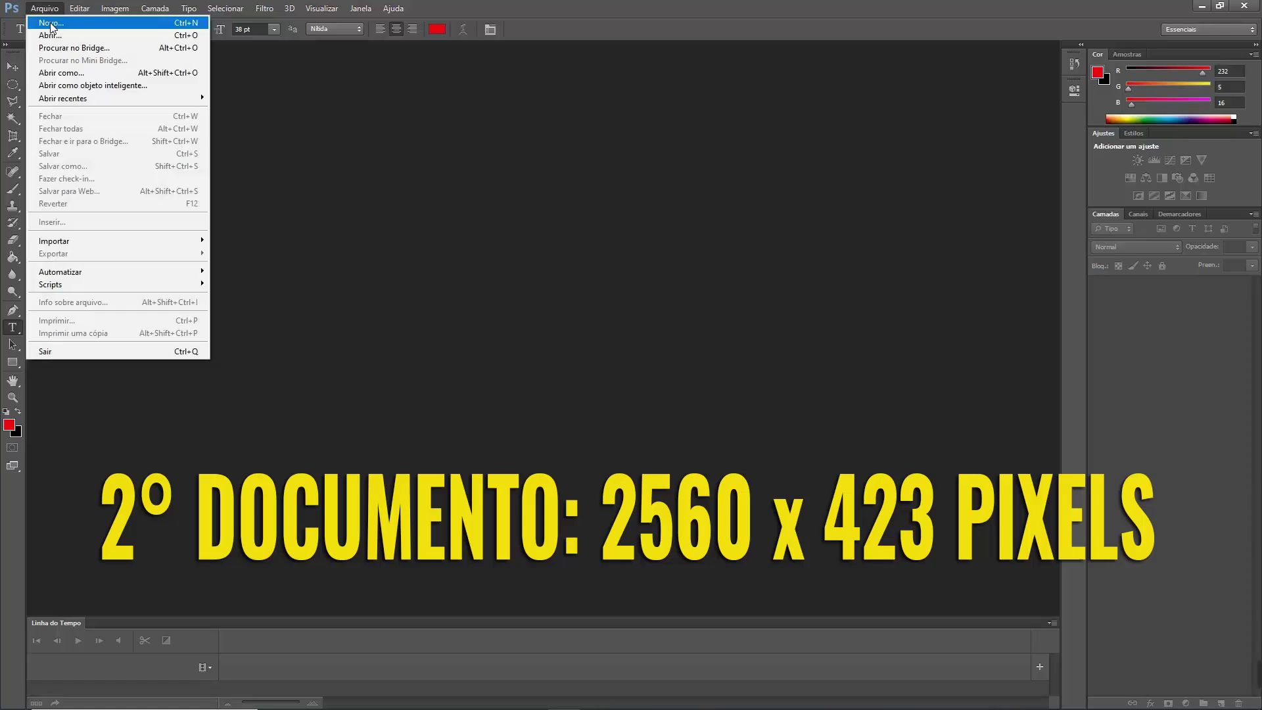
{"action": "left_click", "coordinate": [51, 23]}
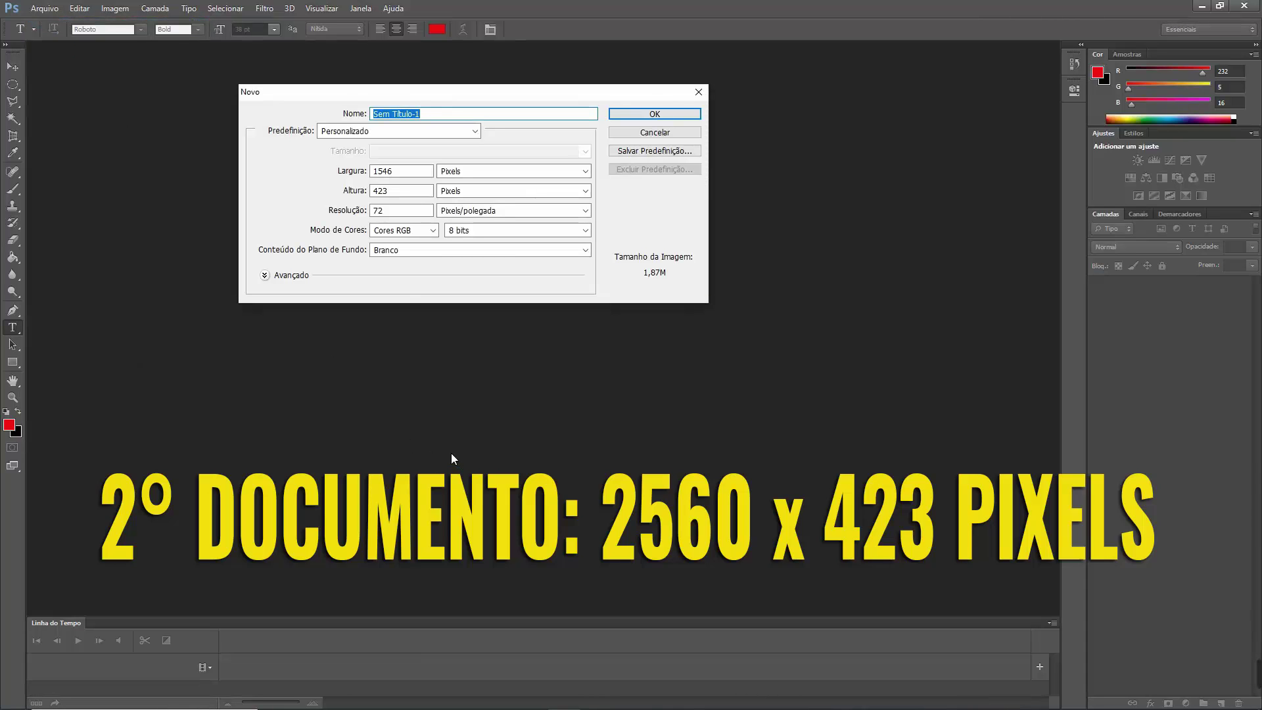
{"action": "left_click", "coordinate": [403, 174]}
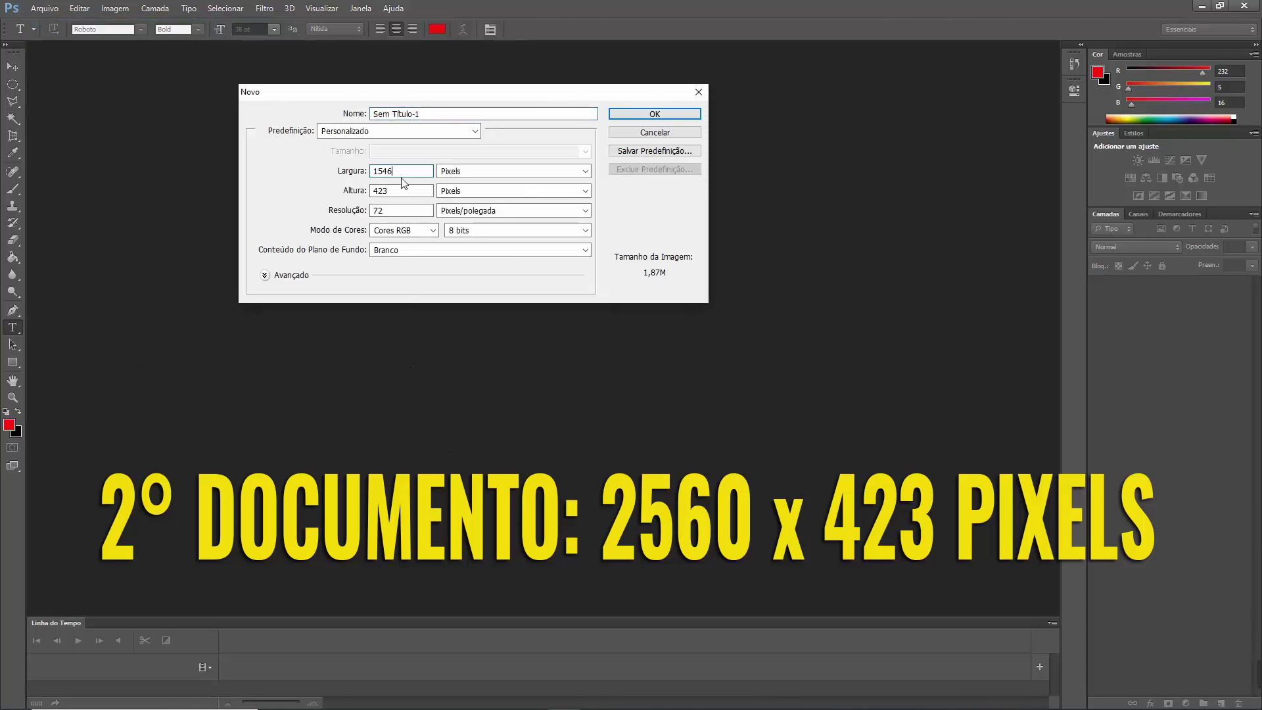
{"action": "key", "text": "BackSpace"}
{"action": "key", "text": "BackSpace"}
{"action": "key", "text": "BackSpace"}
{"action": "key", "text": "BackSpace"}
{"action": "type", "text": "2560"}
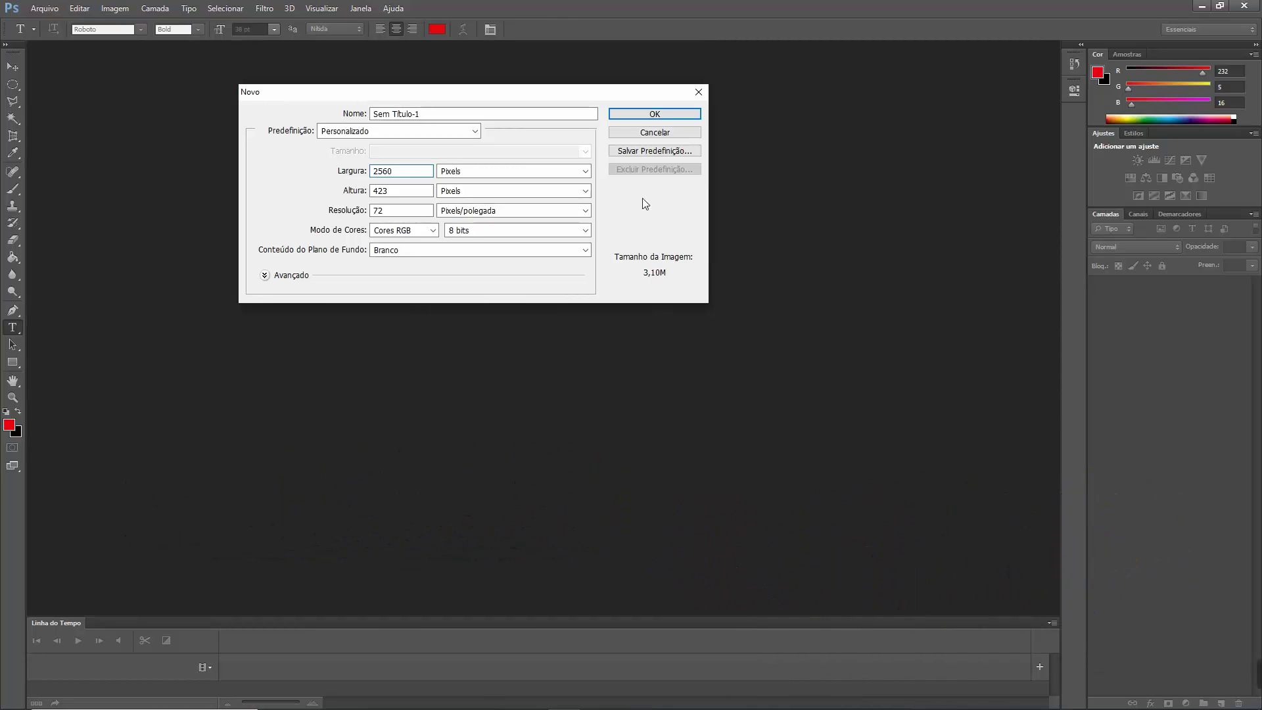
{"action": "left_click", "coordinate": [657, 116]}
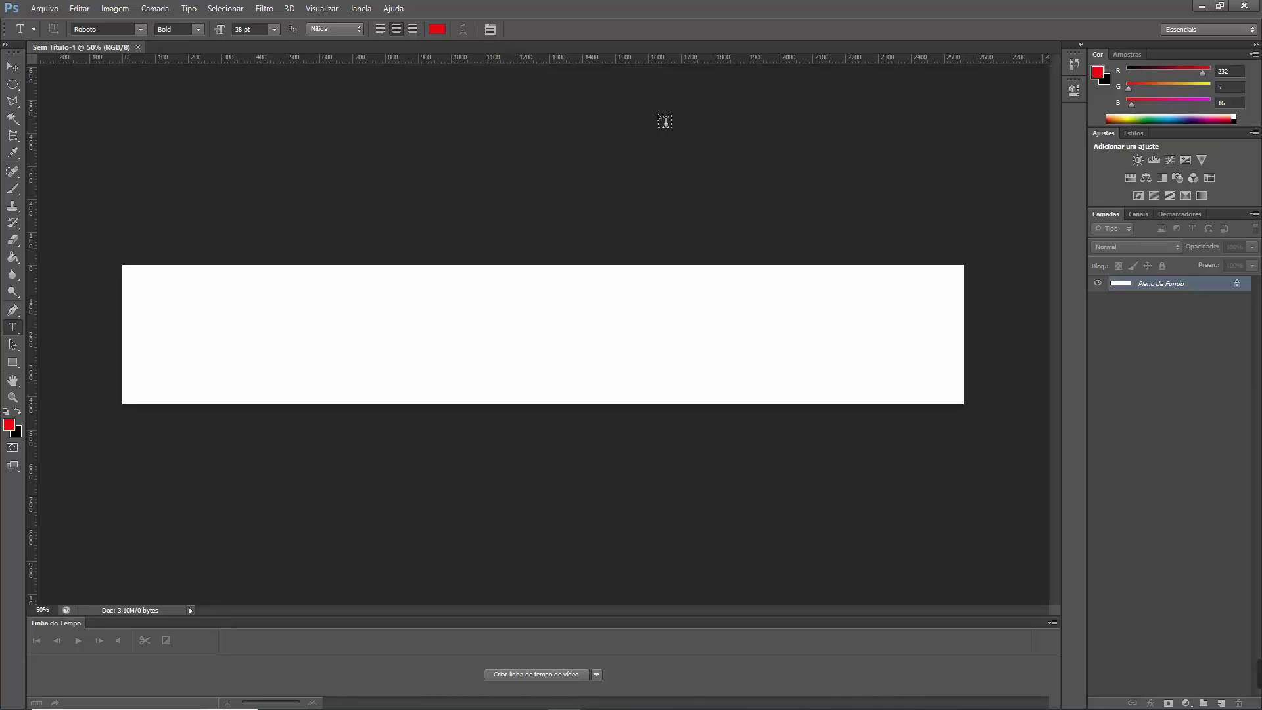
Step: Set the foreground colour to orange f18608 and fill the background with it using the Paint Bucket
{"action": "left_click", "coordinate": [13, 257]}
{"action": "left_click", "coordinate": [1098, 73]}
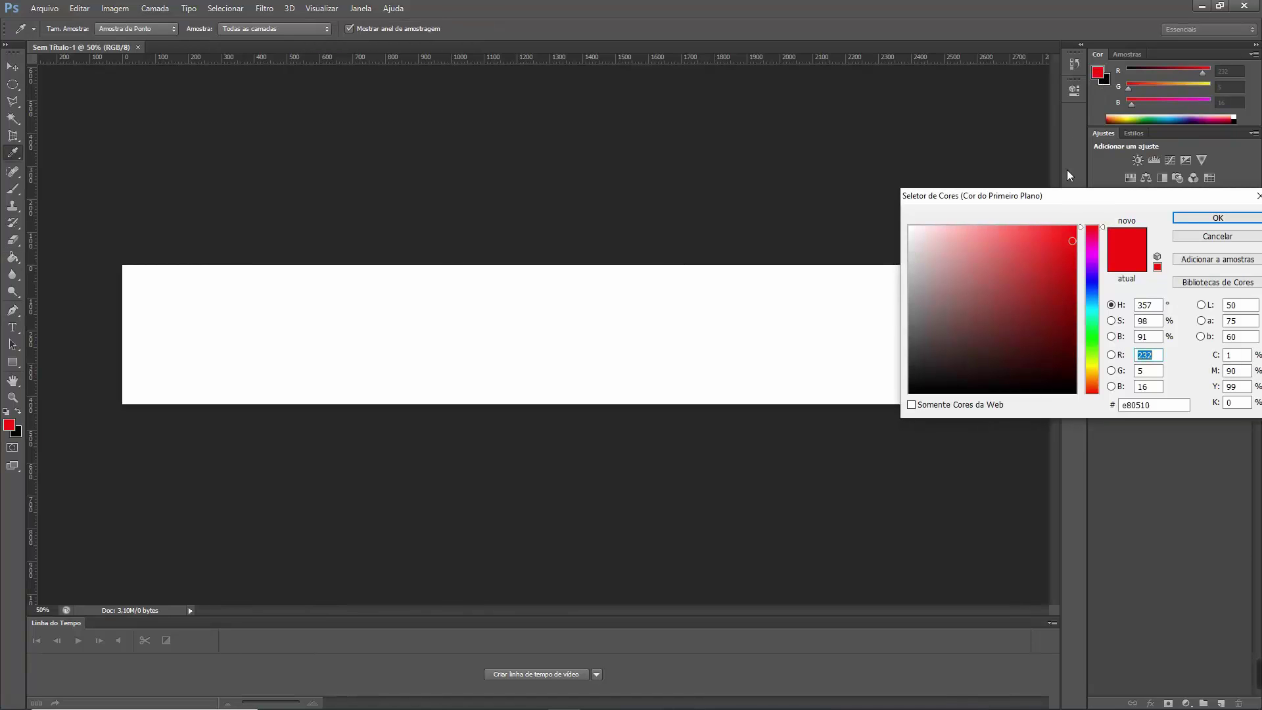
{"action": "left_click", "coordinate": [919, 235]}
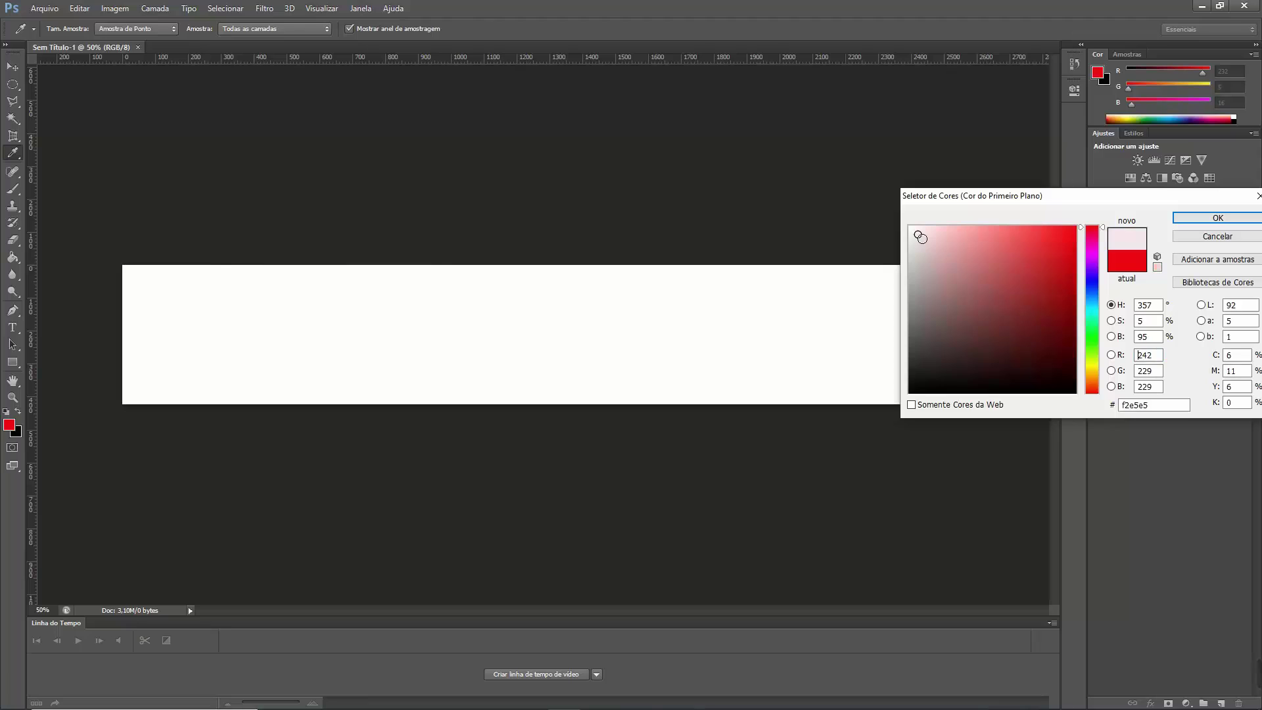
{"action": "left_click", "coordinate": [1093, 370]}
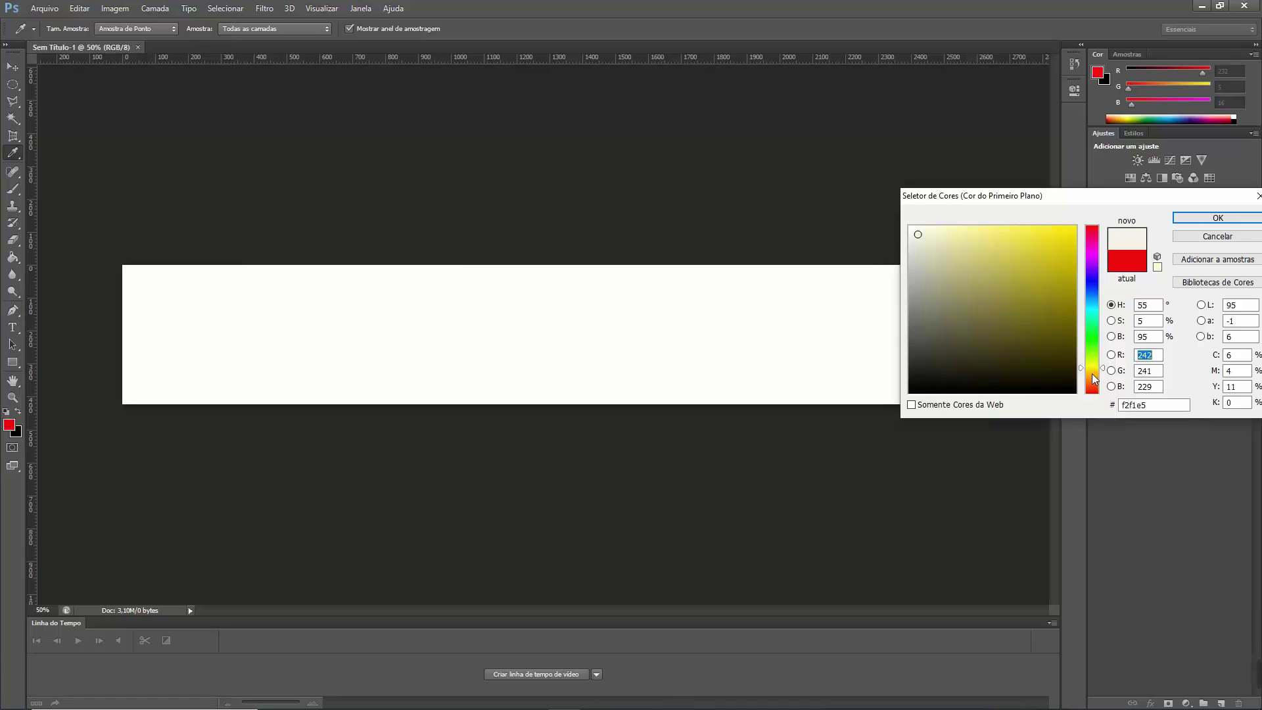
{"action": "left_click", "coordinate": [1091, 374]}
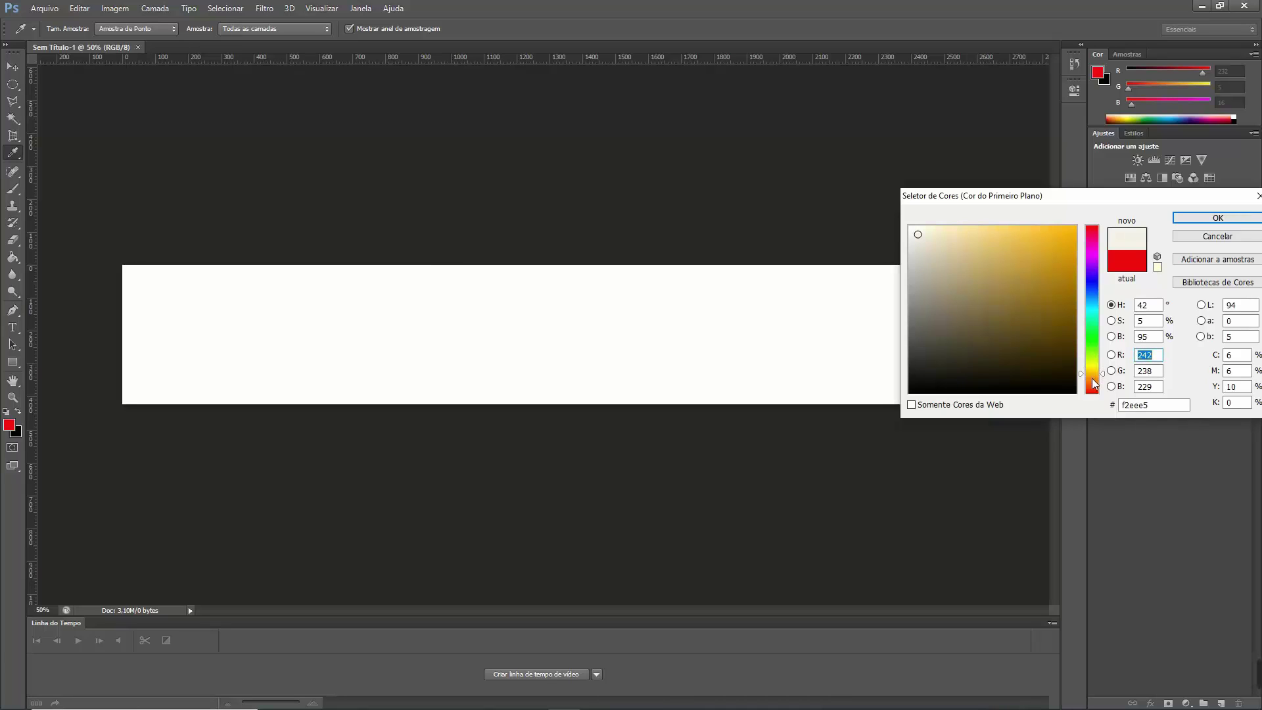
{"action": "left_click", "coordinate": [1092, 377]}
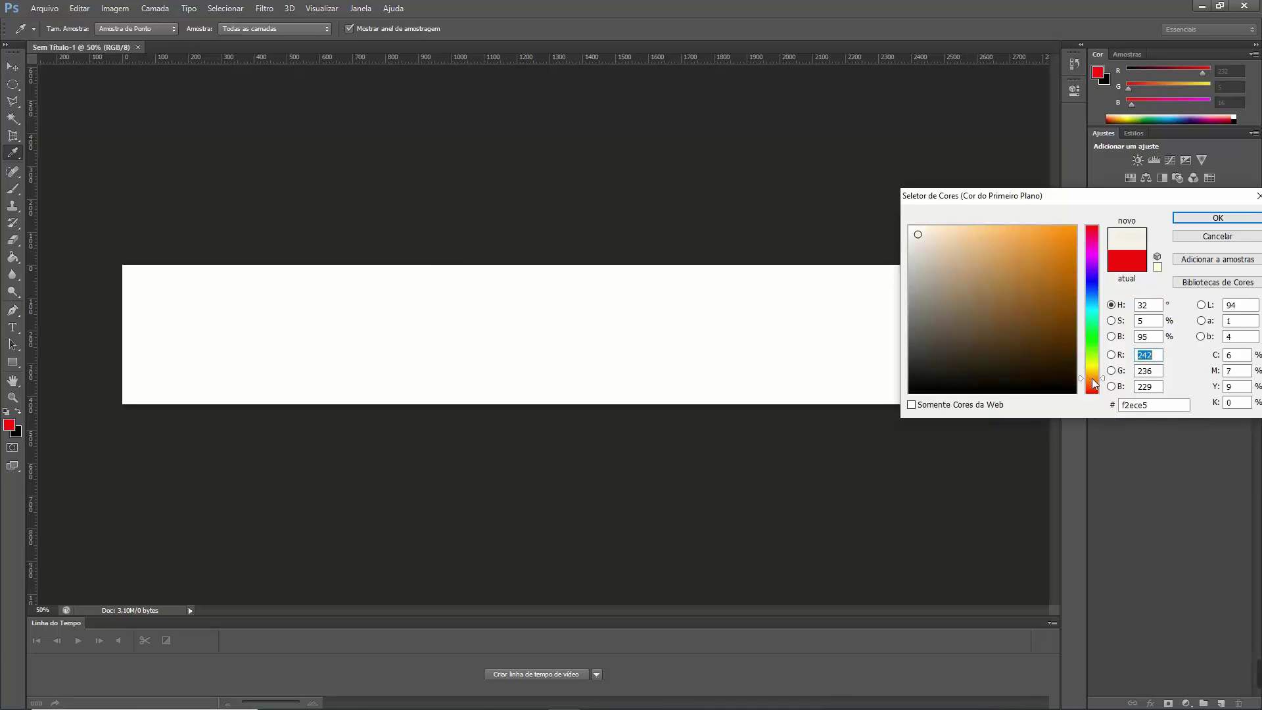
{"action": "left_click", "coordinate": [1071, 235]}
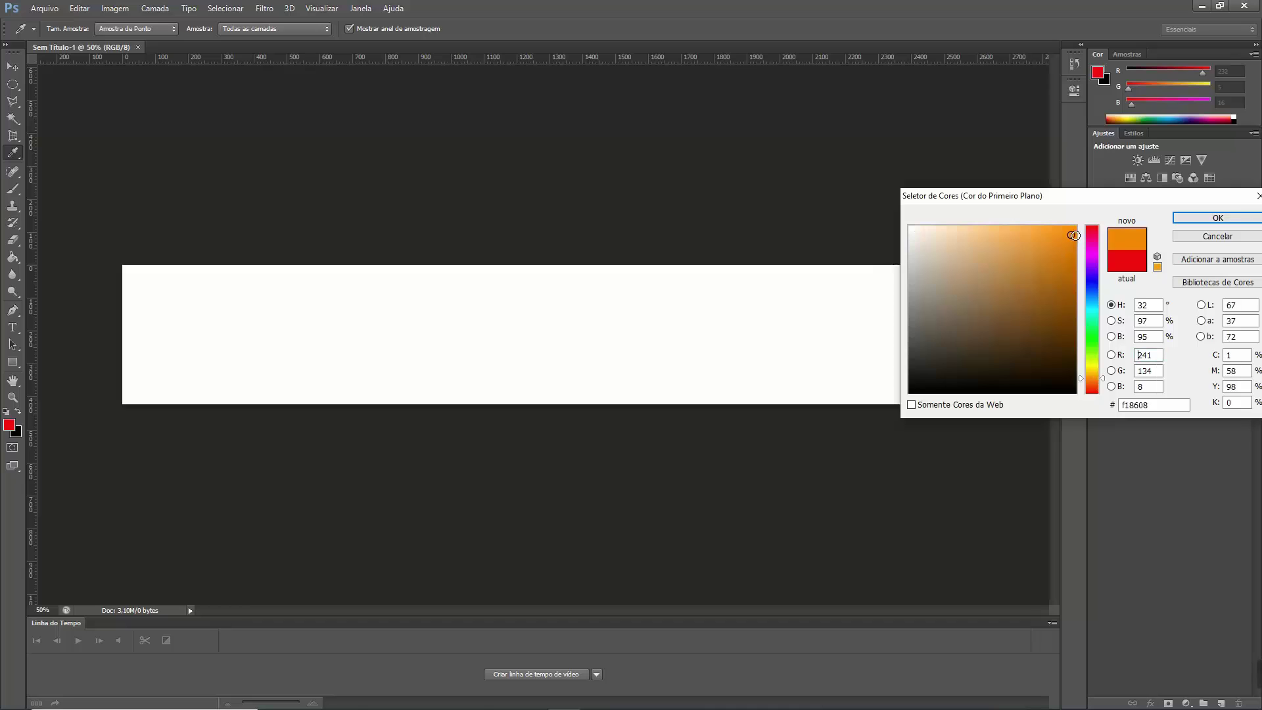
{"action": "left_click", "coordinate": [1210, 220]}
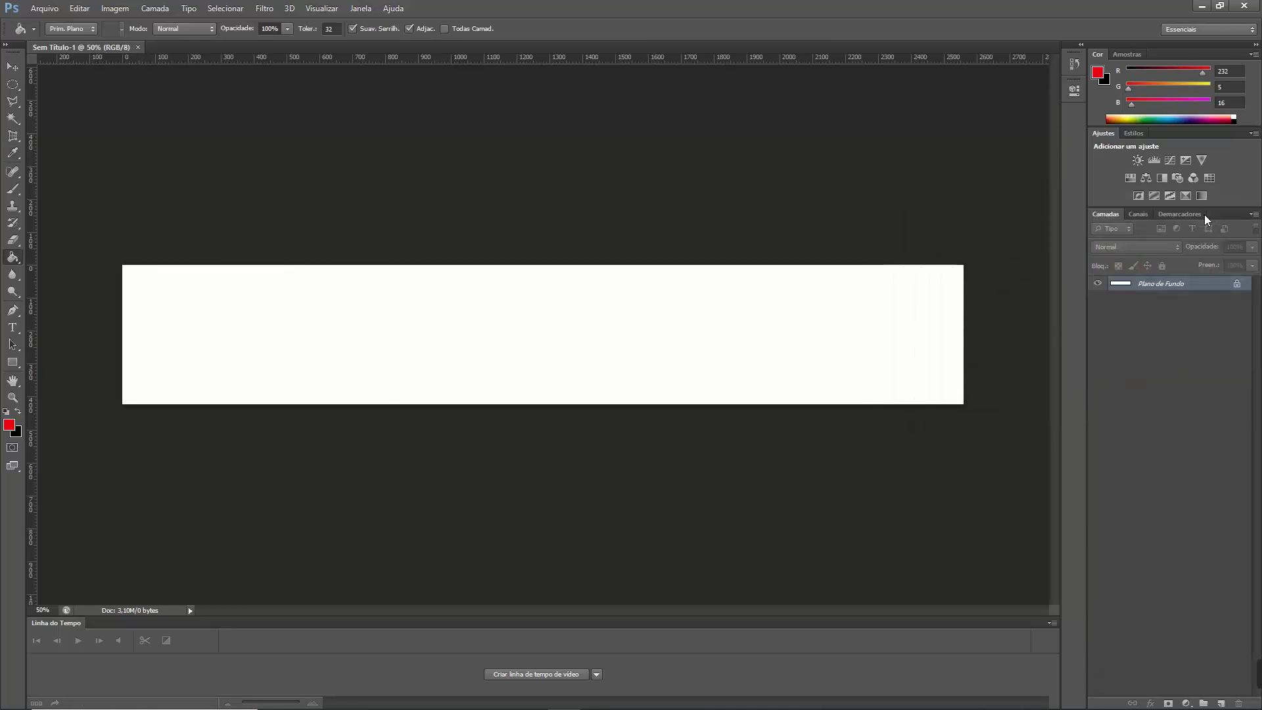
{"action": "left_click", "coordinate": [555, 359]}
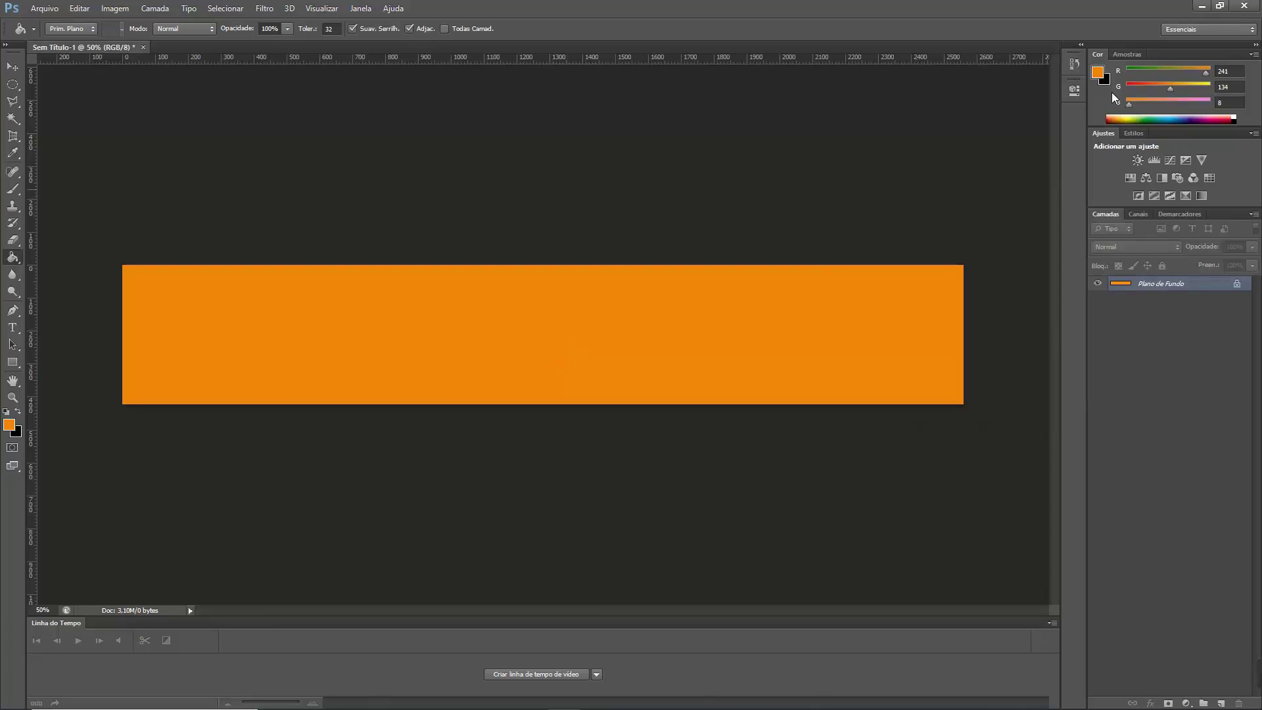
Step: Set the foreground colour to light orange f9ab4f and refill the banner background with it using the Paint Bucket
{"action": "left_click", "coordinate": [1098, 74]}
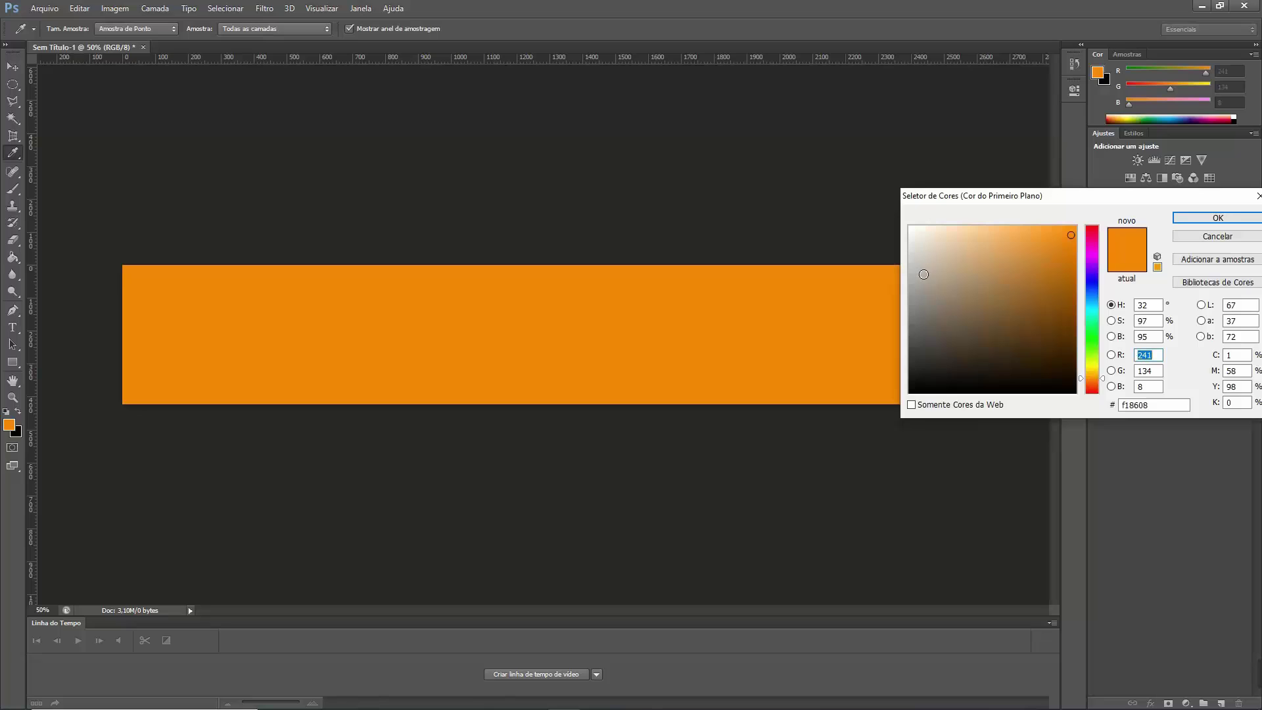
{"action": "left_click", "coordinate": [920, 271]}
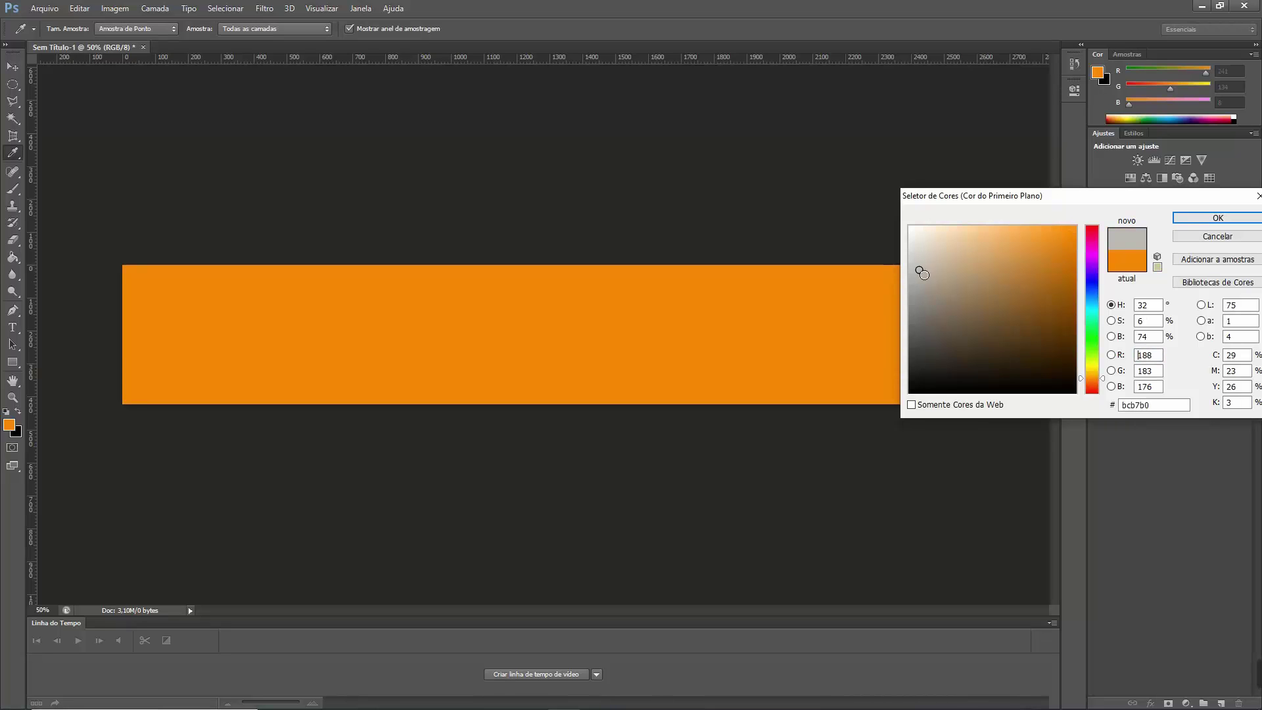
{"action": "left_click", "coordinate": [924, 306]}
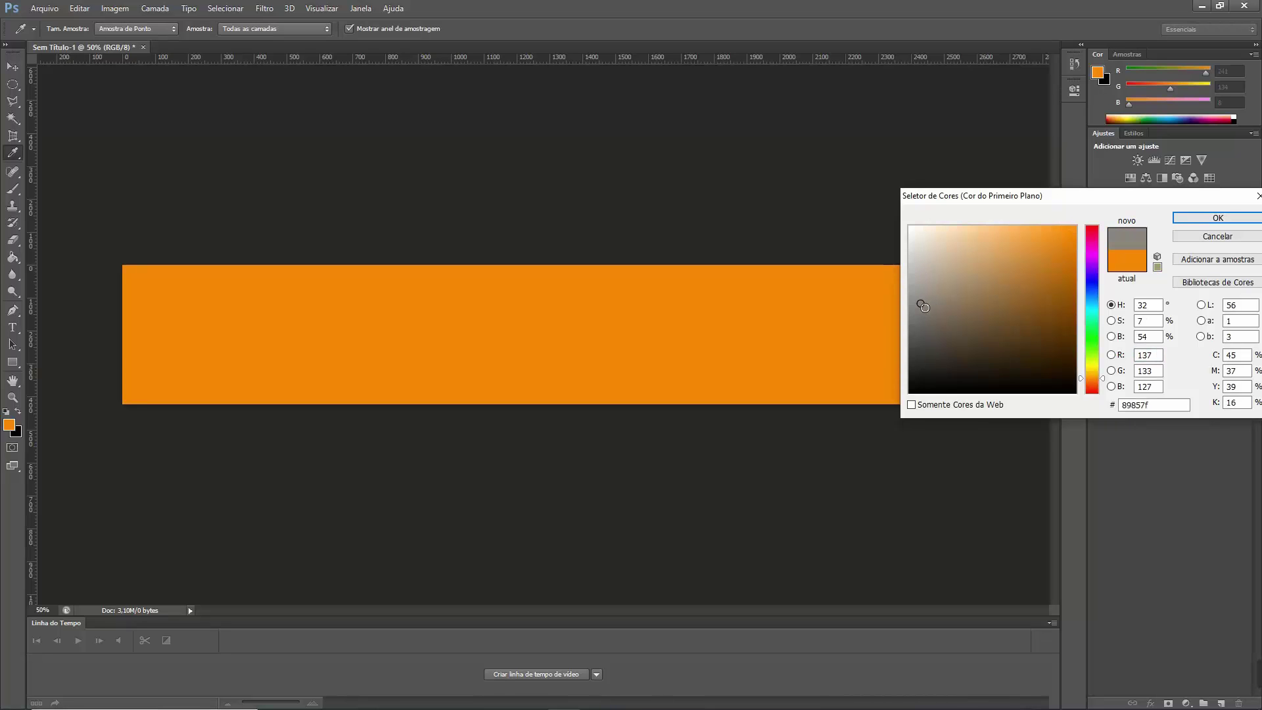
{"action": "left_click", "coordinate": [968, 241]}
{"action": "left_click", "coordinate": [1017, 237]}
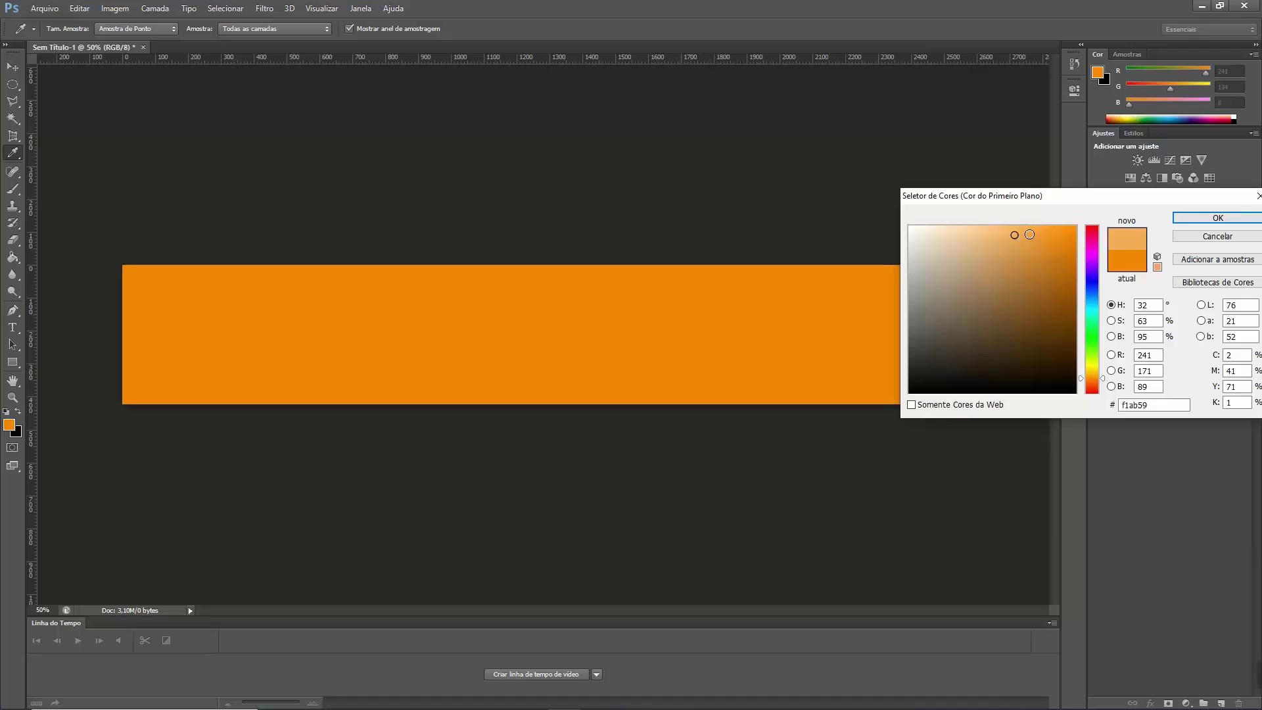
{"action": "left_click", "coordinate": [1023, 229]}
{"action": "left_click", "coordinate": [1217, 219]}
{"action": "key", "text": "g"}
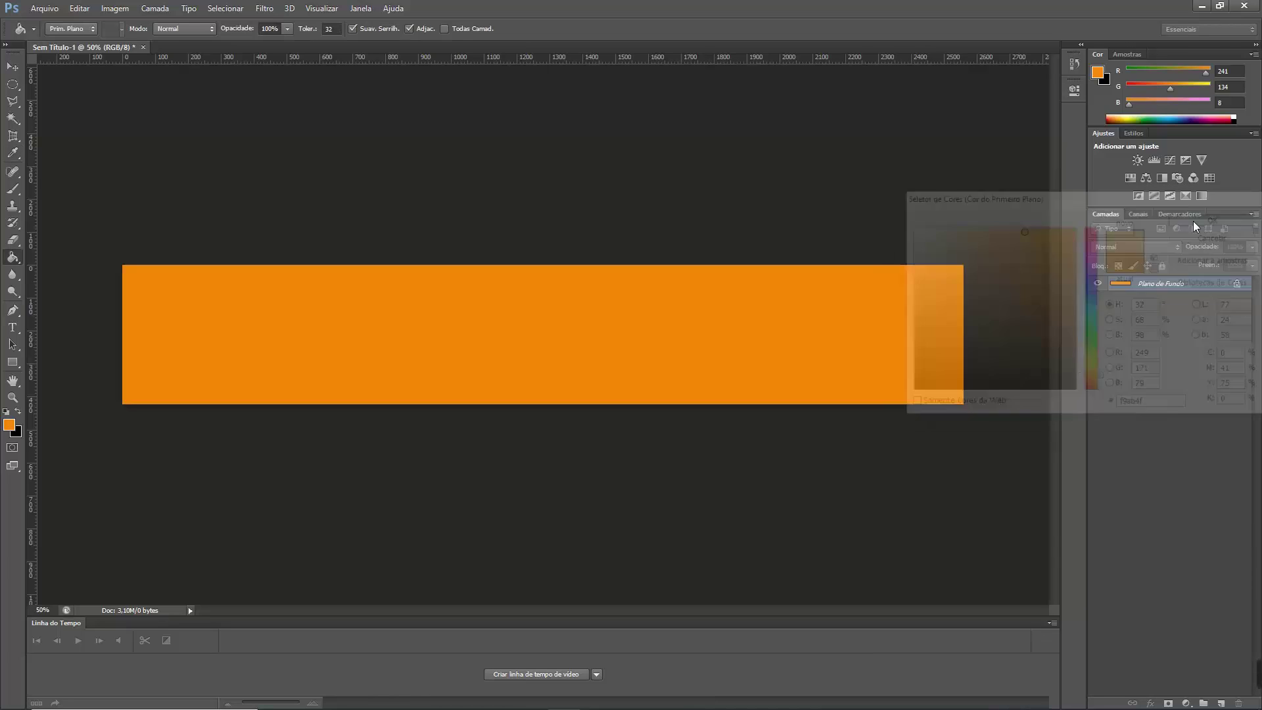
{"action": "left_click", "coordinate": [616, 355]}
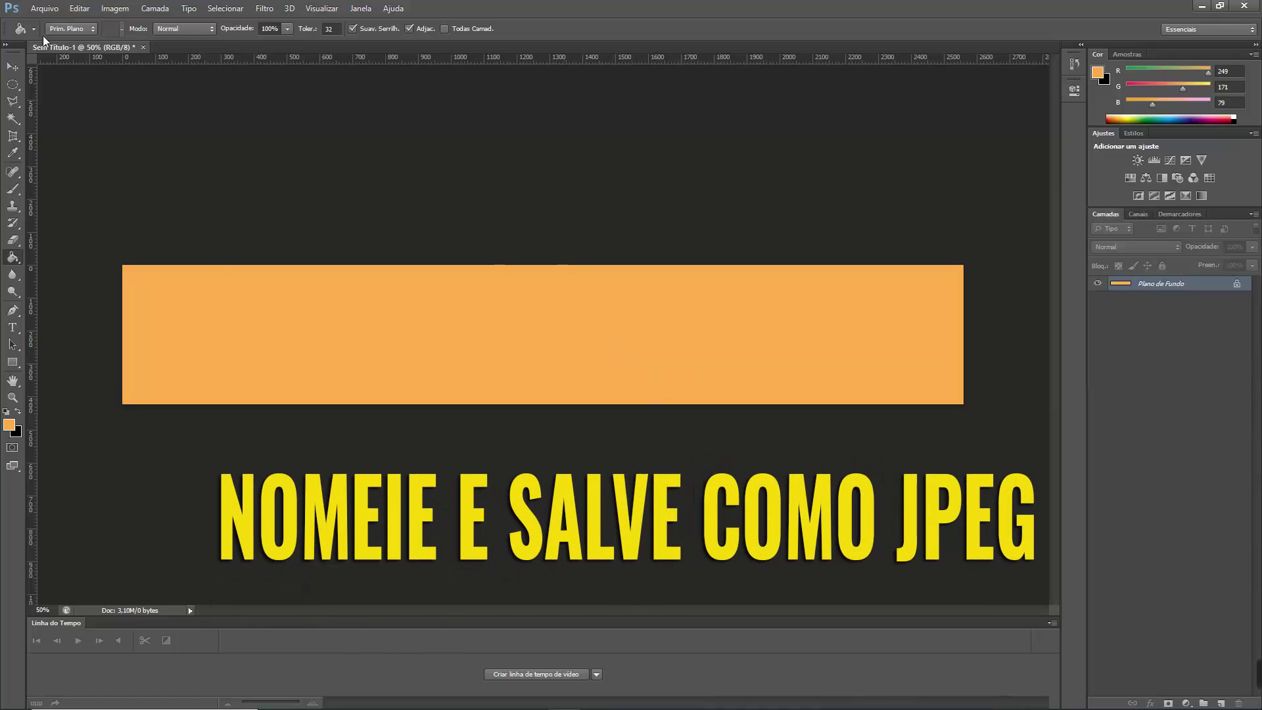
Step: Save the banner as a JPEG named 02 in the Capa do Canal folder at quality 12, and close the document
{"action": "left_click", "coordinate": [46, 9]}
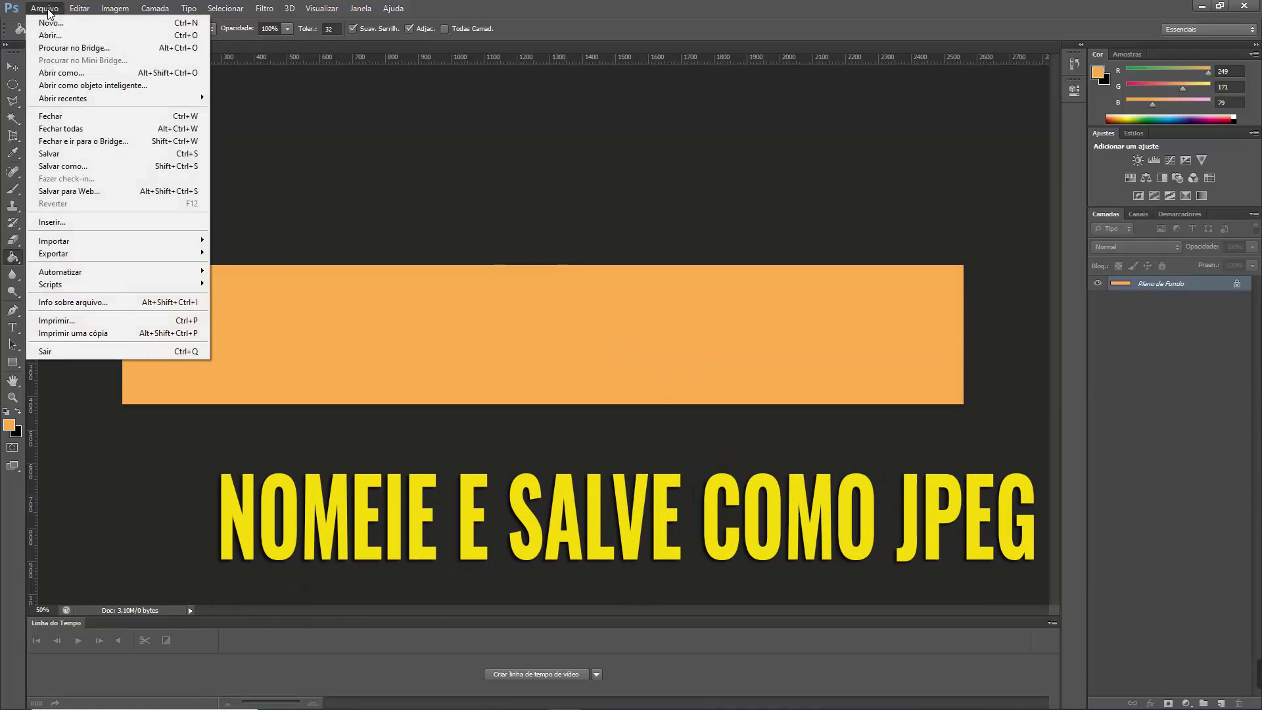
{"action": "left_click", "coordinate": [63, 168]}
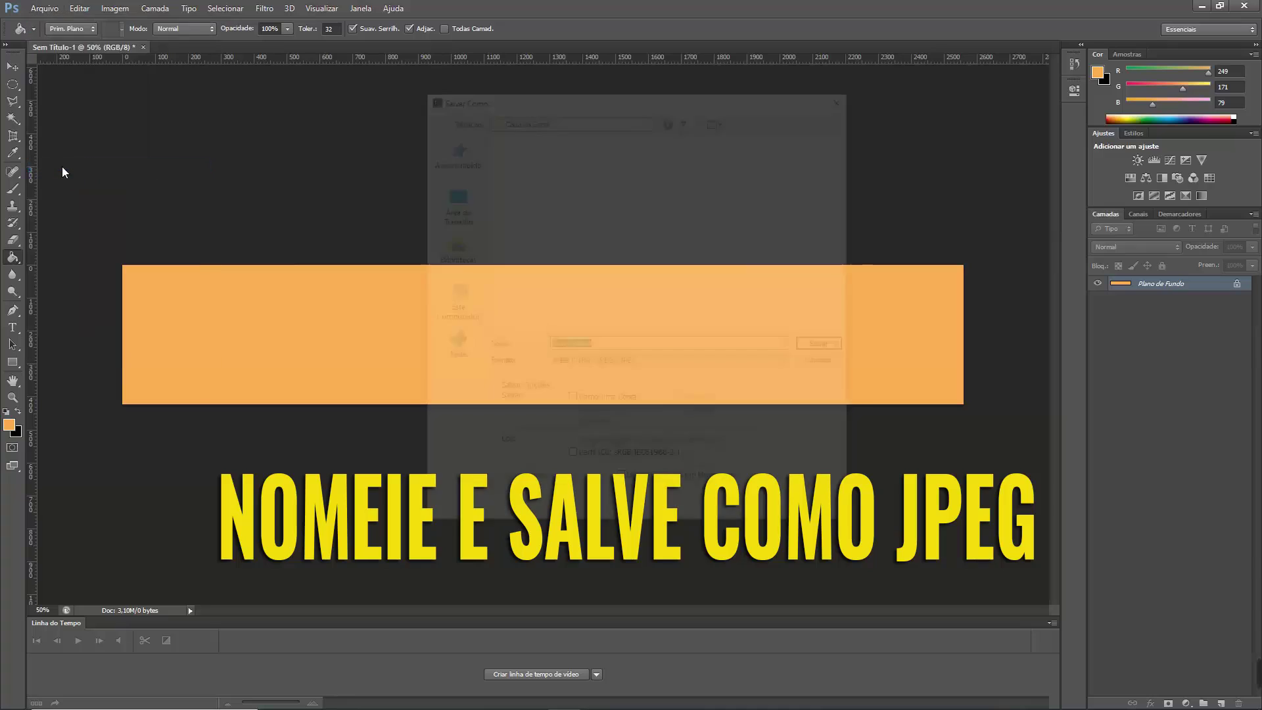
{"action": "type", "text": "02"}
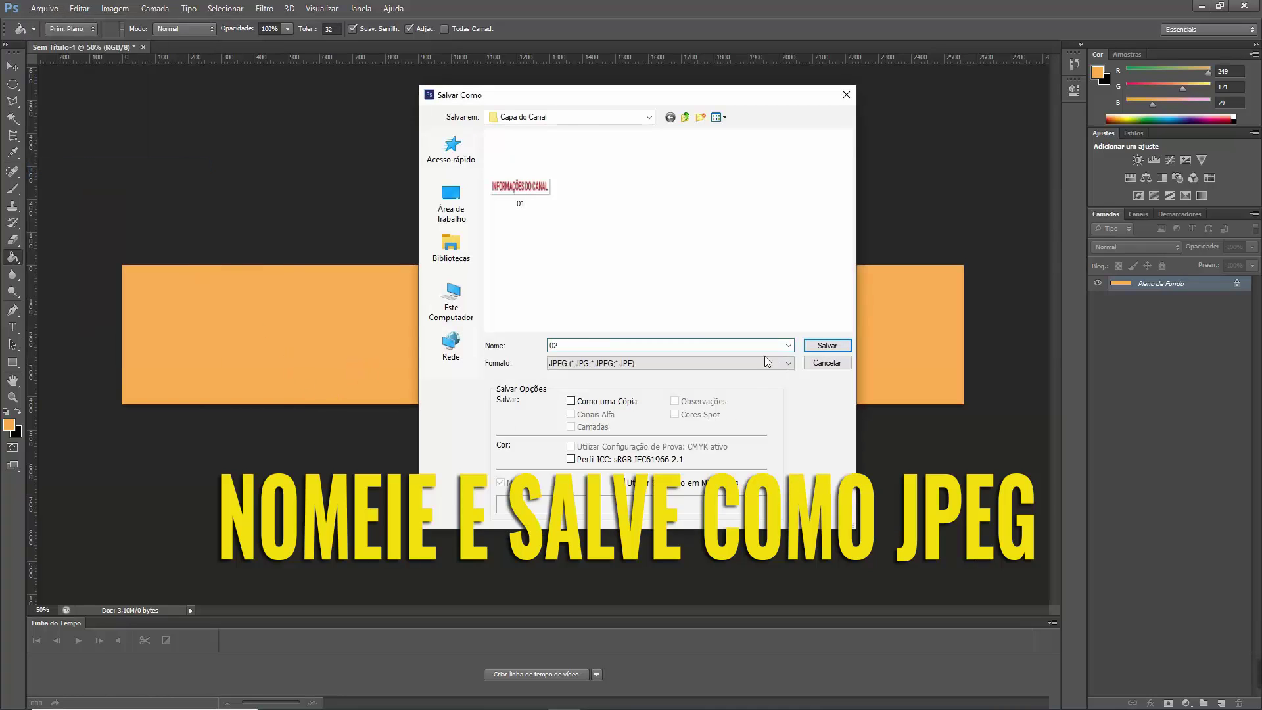
{"action": "left_click", "coordinate": [827, 346]}
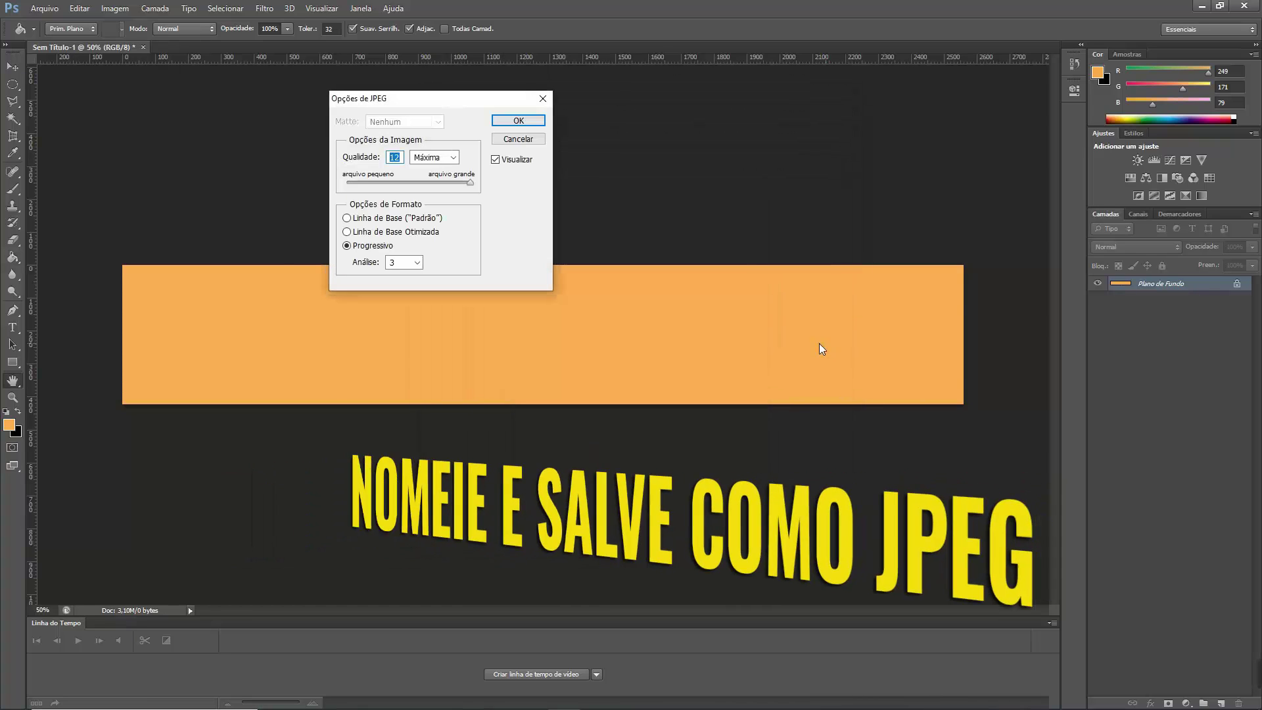
{"action": "left_click", "coordinate": [519, 121]}
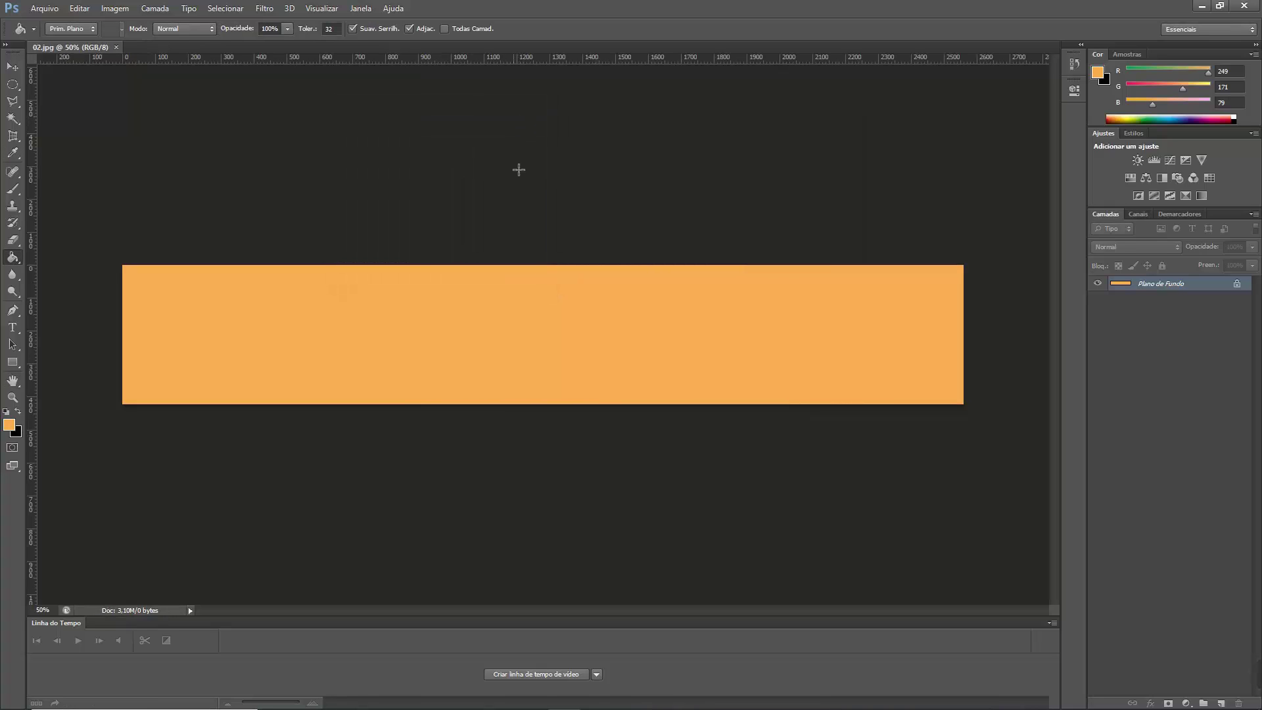
{"action": "left_click", "coordinate": [116, 48]}
Step: Create a new white document 2560 pixels wide and 1440 pixels high at 72 pixels per inch
{"action": "left_click", "coordinate": [45, 8]}
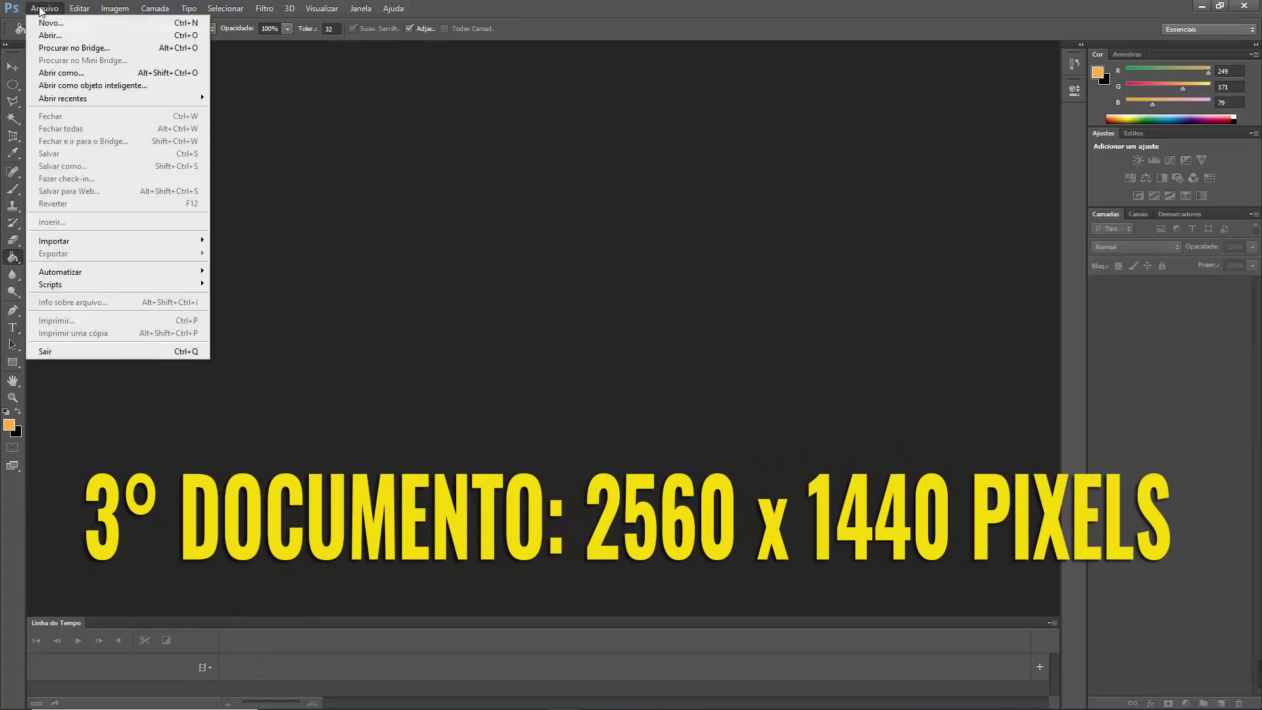
{"action": "left_click", "coordinate": [46, 23]}
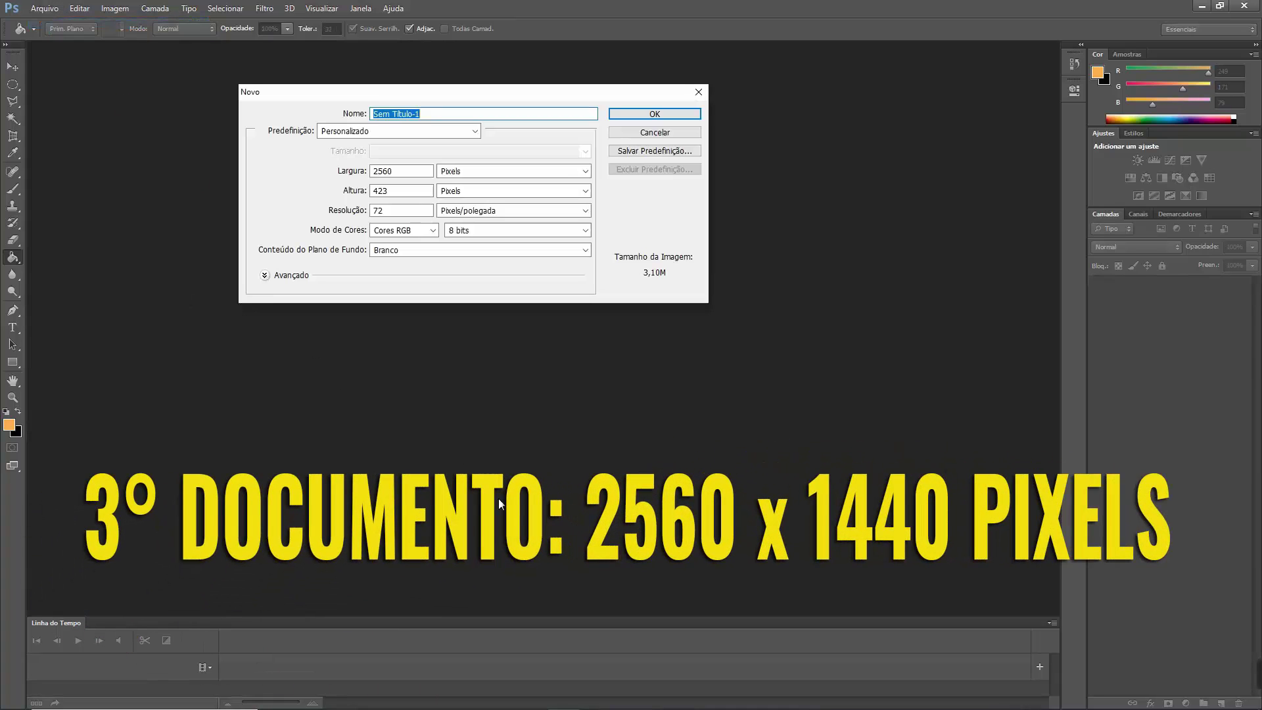
{"action": "left_click", "coordinate": [405, 191]}
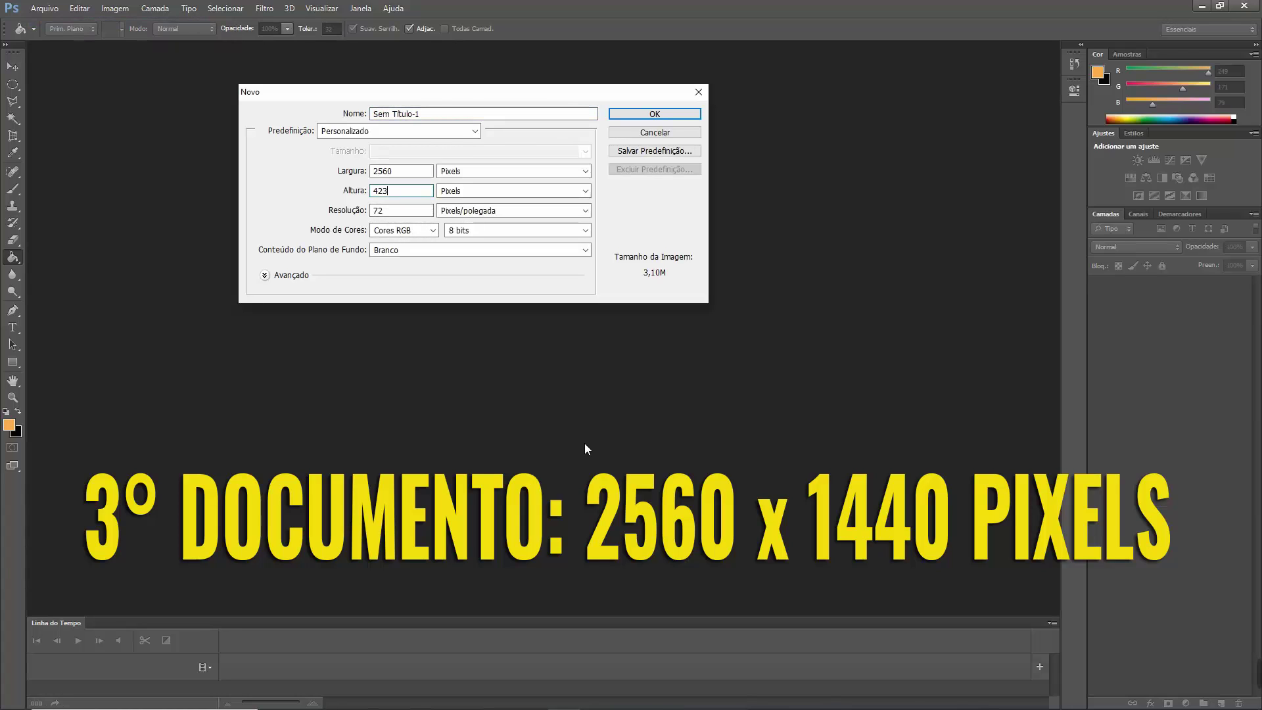
{"action": "key", "text": "BackSpace"}
{"action": "key", "text": "BackSpace"}
{"action": "key", "text": "BackSpace"}
{"action": "type", "text": "1440"}
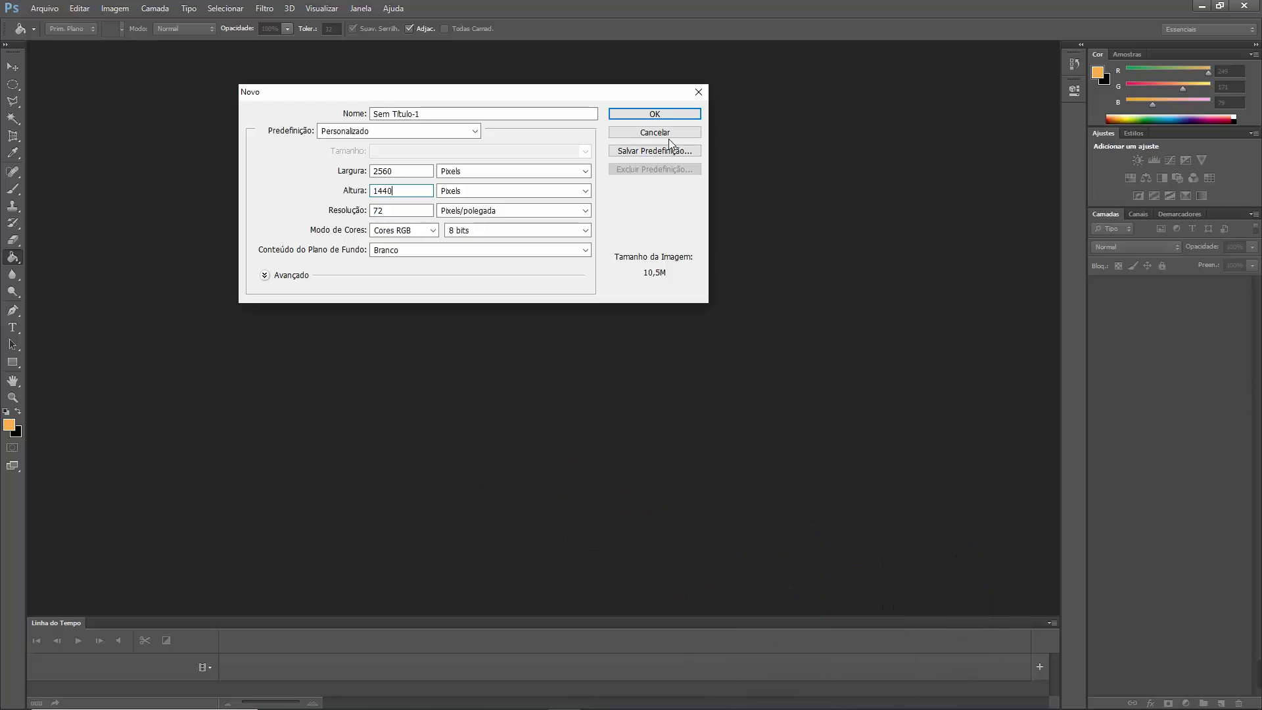
{"action": "left_click", "coordinate": [653, 115]}
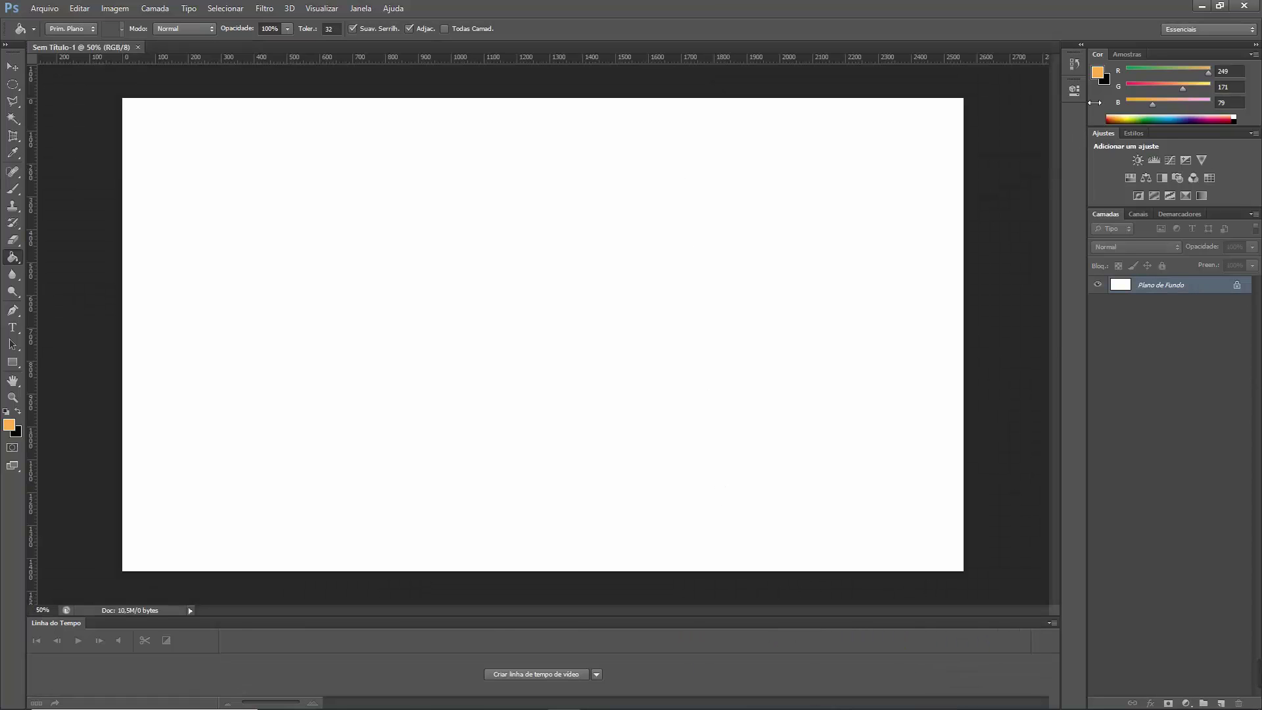
Step: Set the foreground colour to grey a9a6a3 and fill the background with it using the Paint Bucket
{"action": "left_click", "coordinate": [1101, 73]}
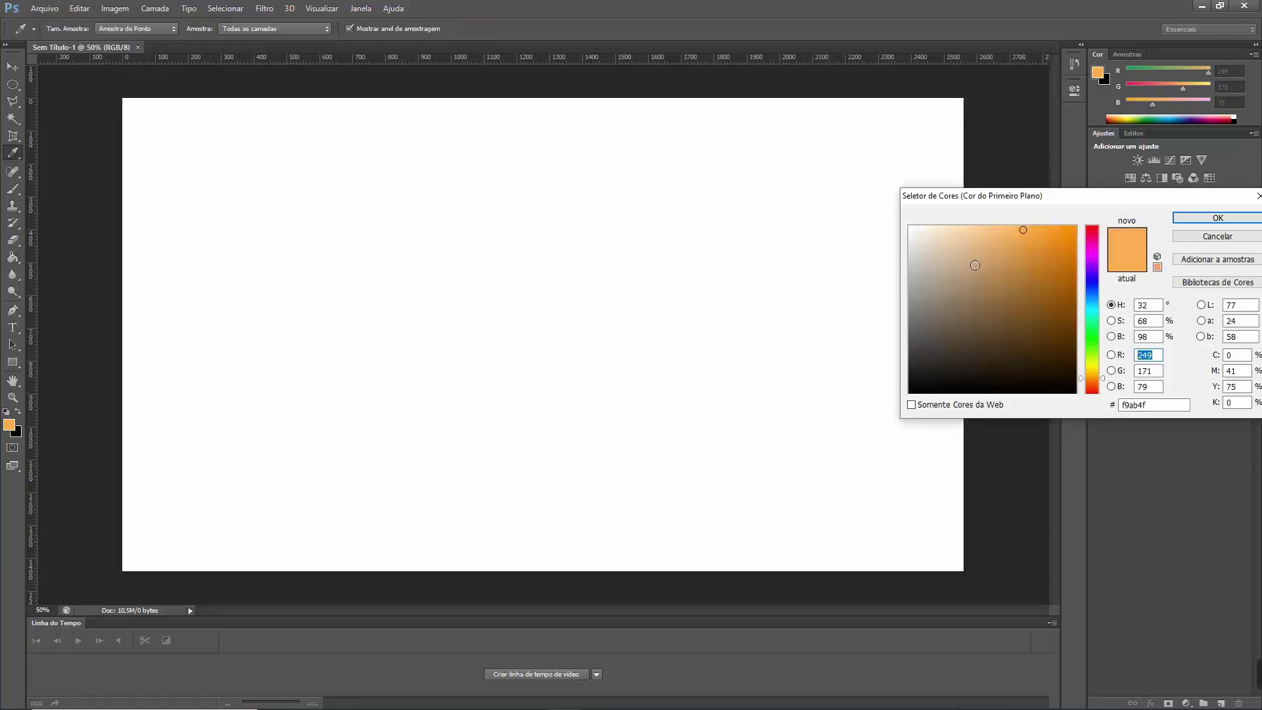
{"action": "left_click", "coordinate": [915, 305]}
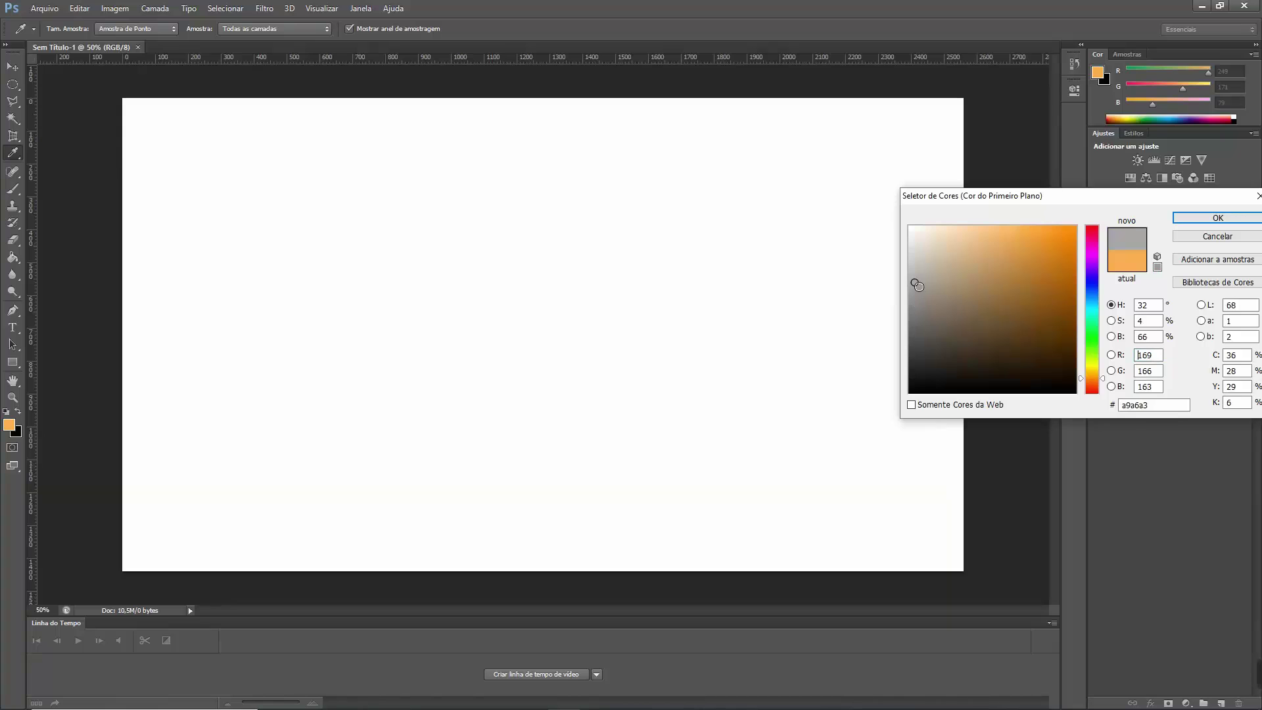
{"action": "left_click", "coordinate": [1217, 236]}
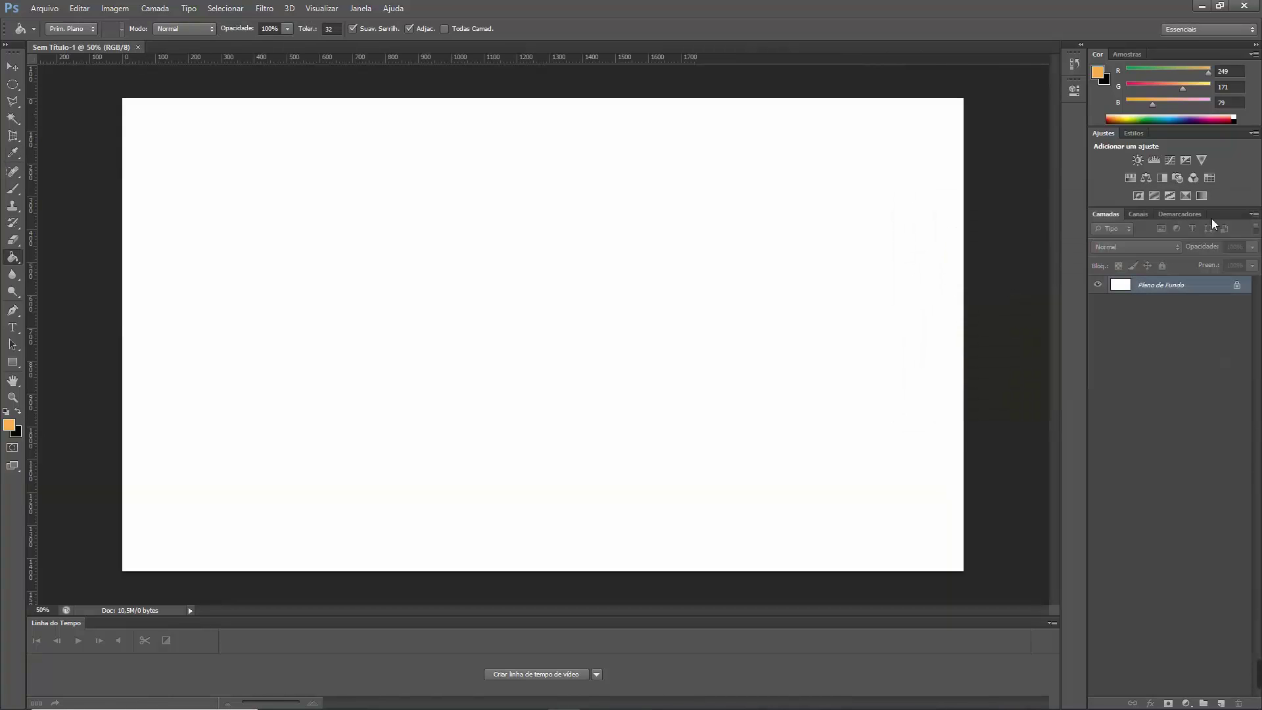
{"action": "left_click", "coordinate": [565, 390]}
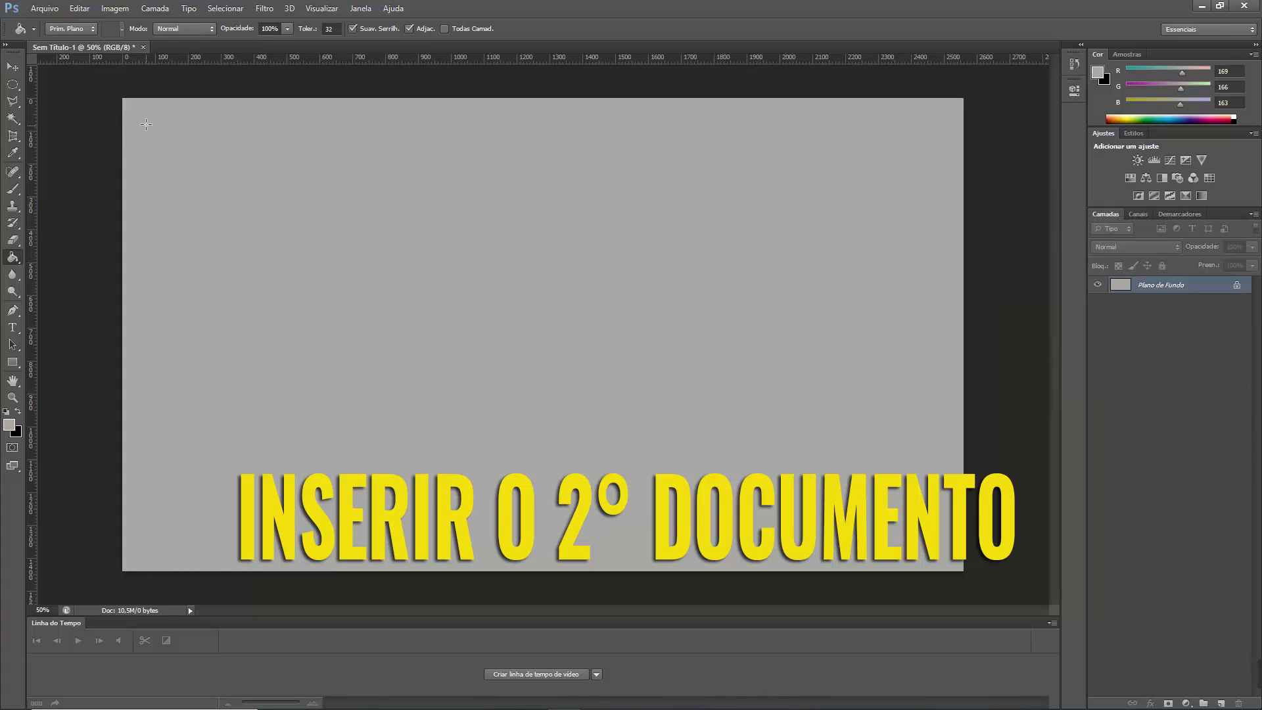
Step: Place the orange banner file 02 from the Capa do Canal folder at the centre of the grey document and commit it
{"action": "left_click", "coordinate": [46, 9]}
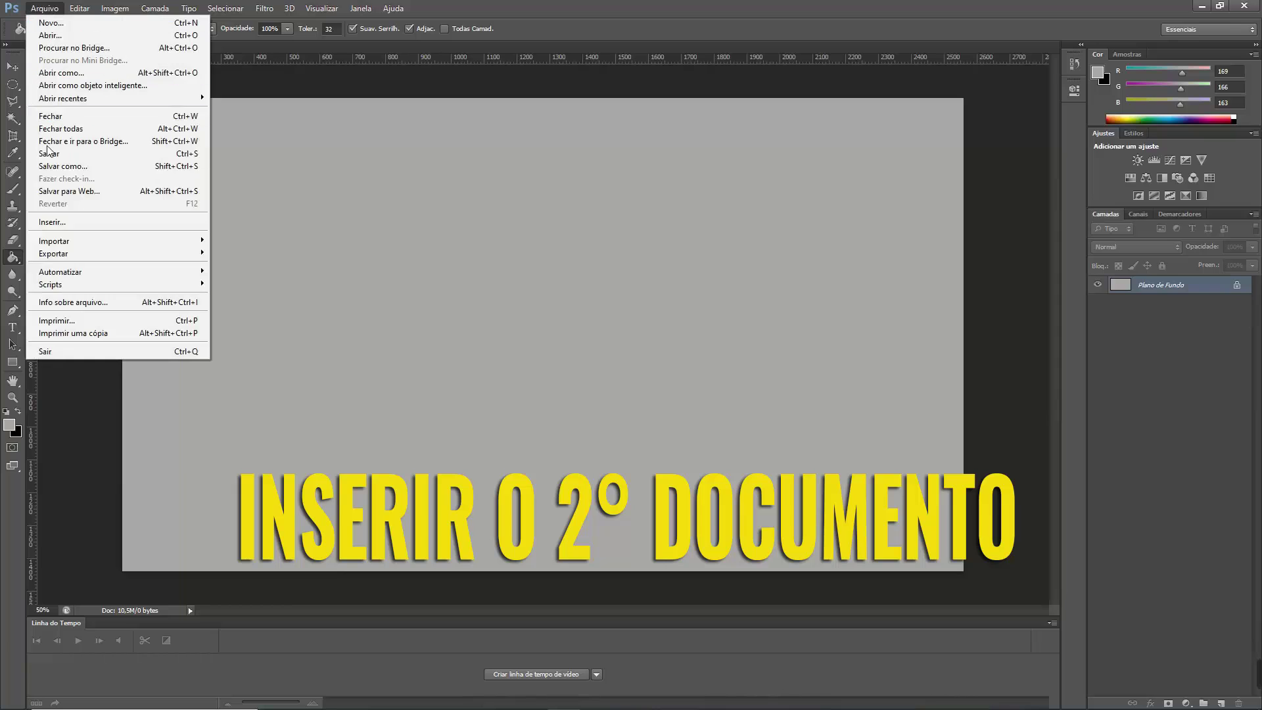
{"action": "left_click", "coordinate": [52, 223]}
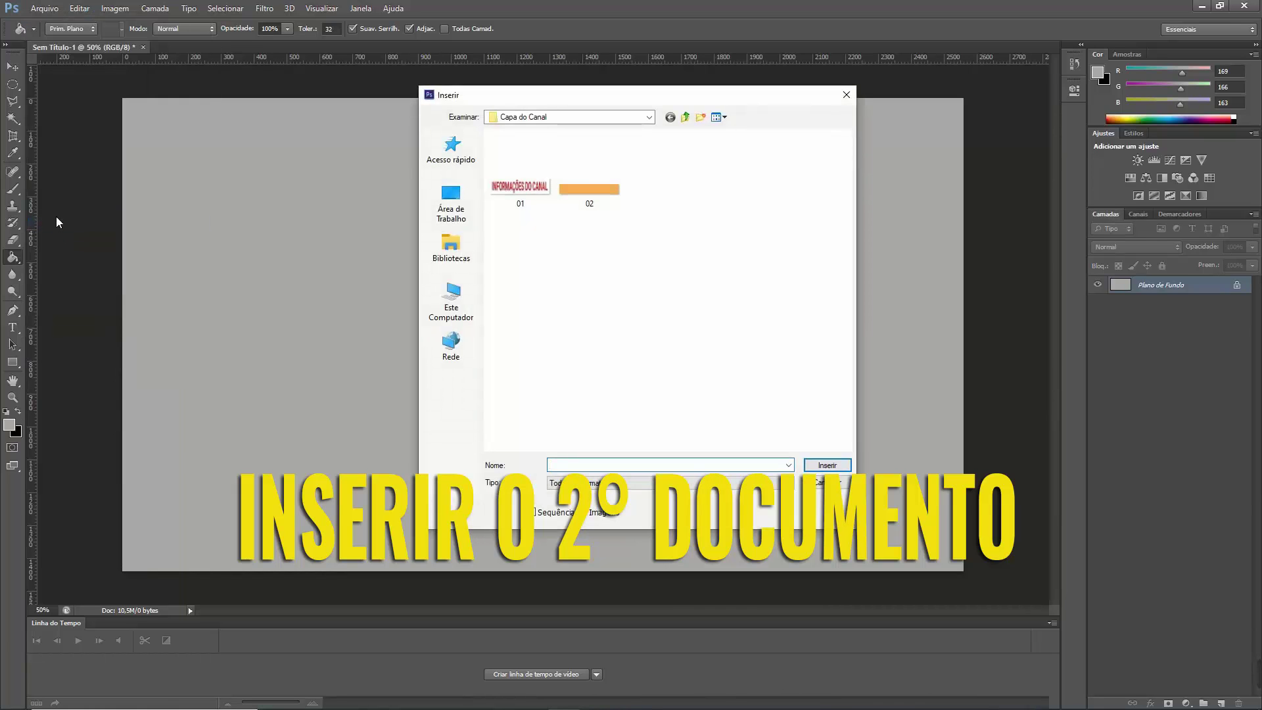
{"action": "left_click", "coordinate": [594, 184]}
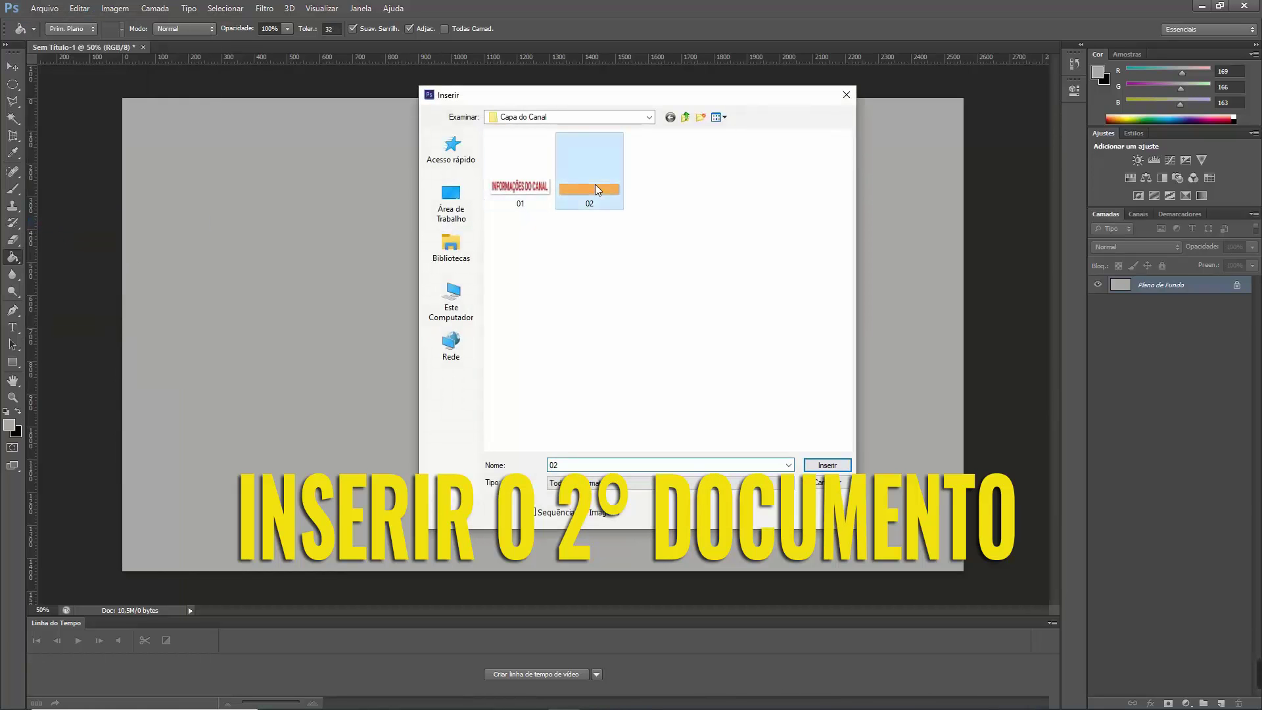
{"action": "left_click", "coordinate": [829, 464]}
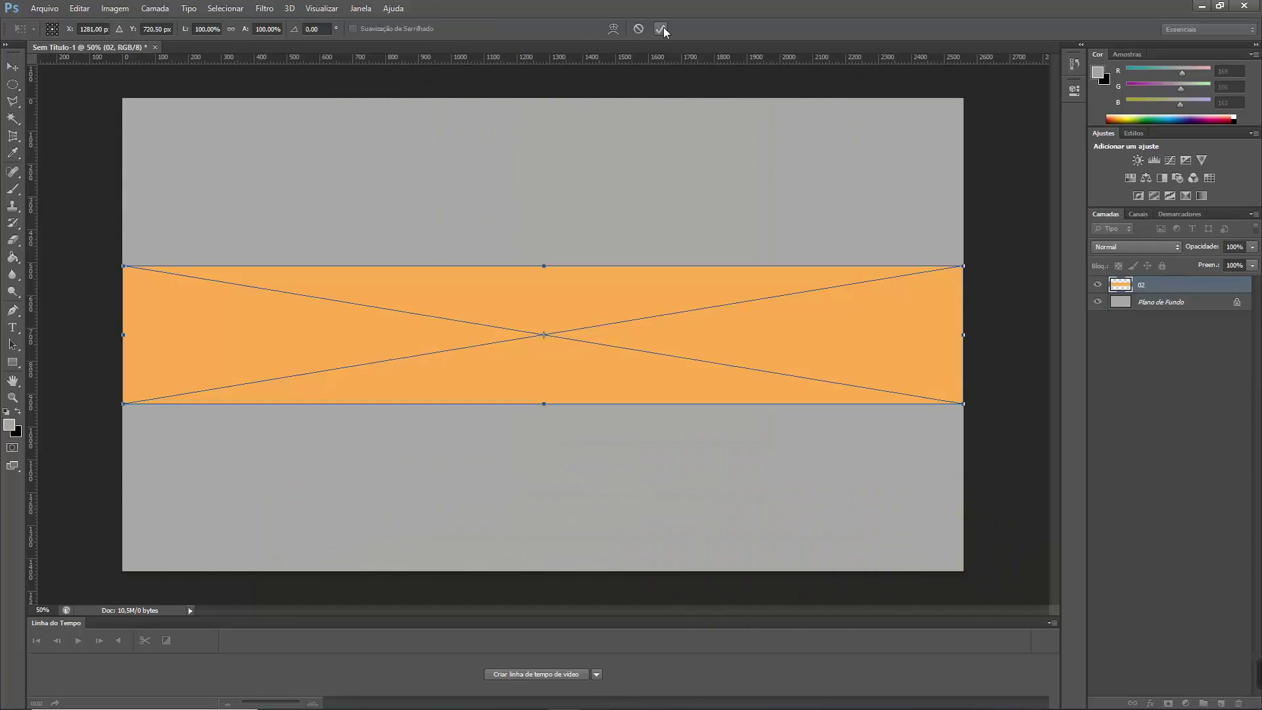
{"action": "left_click", "coordinate": [661, 29]}
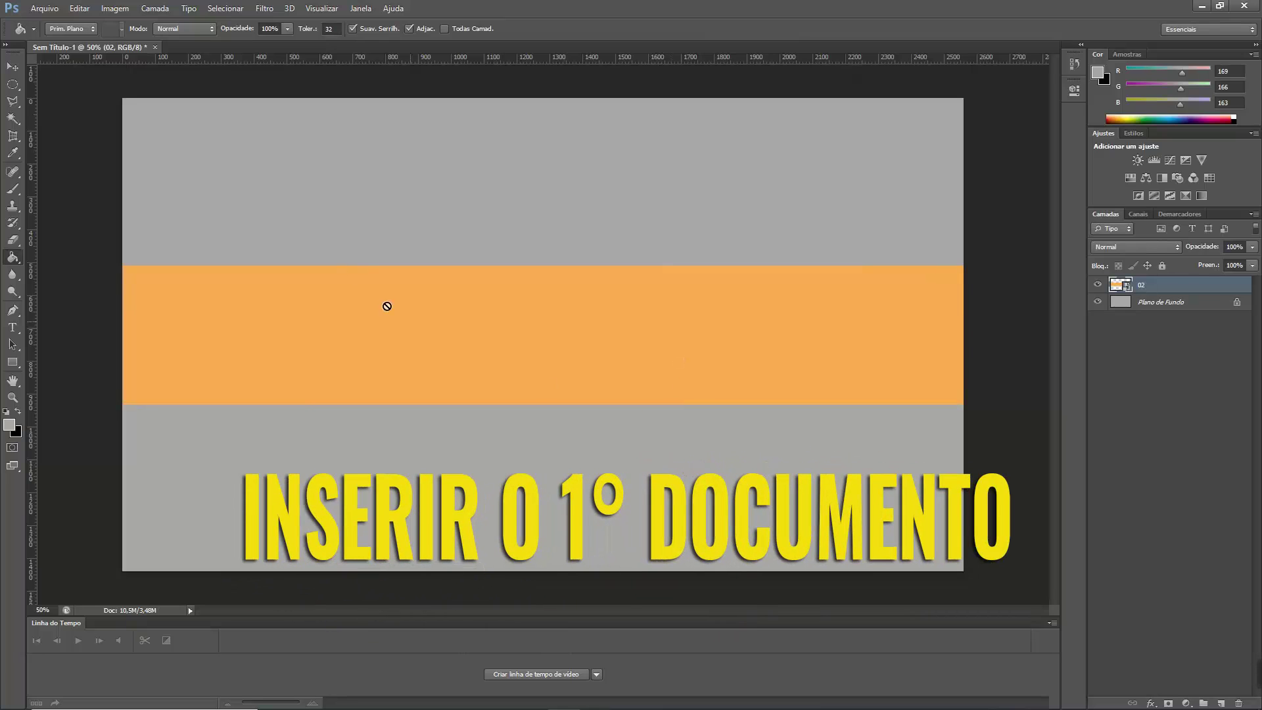
Step: Place the "INFORMAÇÕES DO CANAL" image file 01 centred over the orange banner and commit it
{"action": "left_click", "coordinate": [44, 9]}
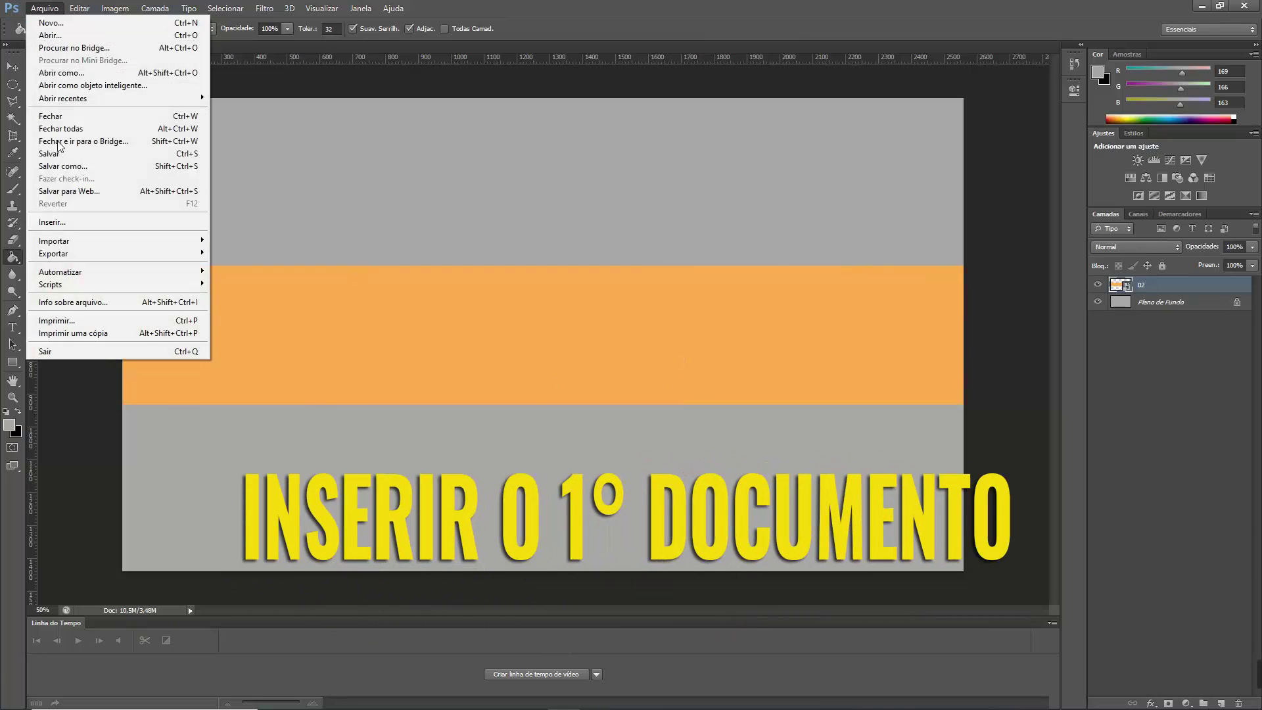
{"action": "left_click", "coordinate": [57, 222]}
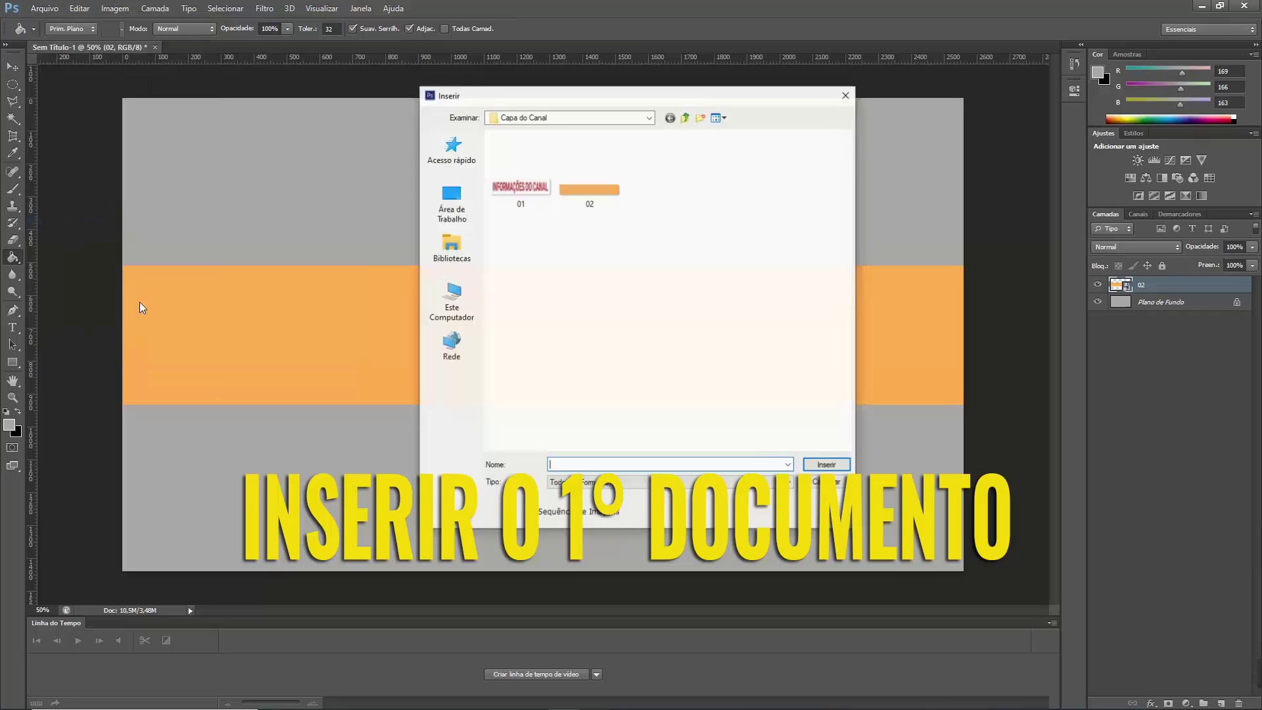
{"action": "left_click", "coordinate": [525, 190]}
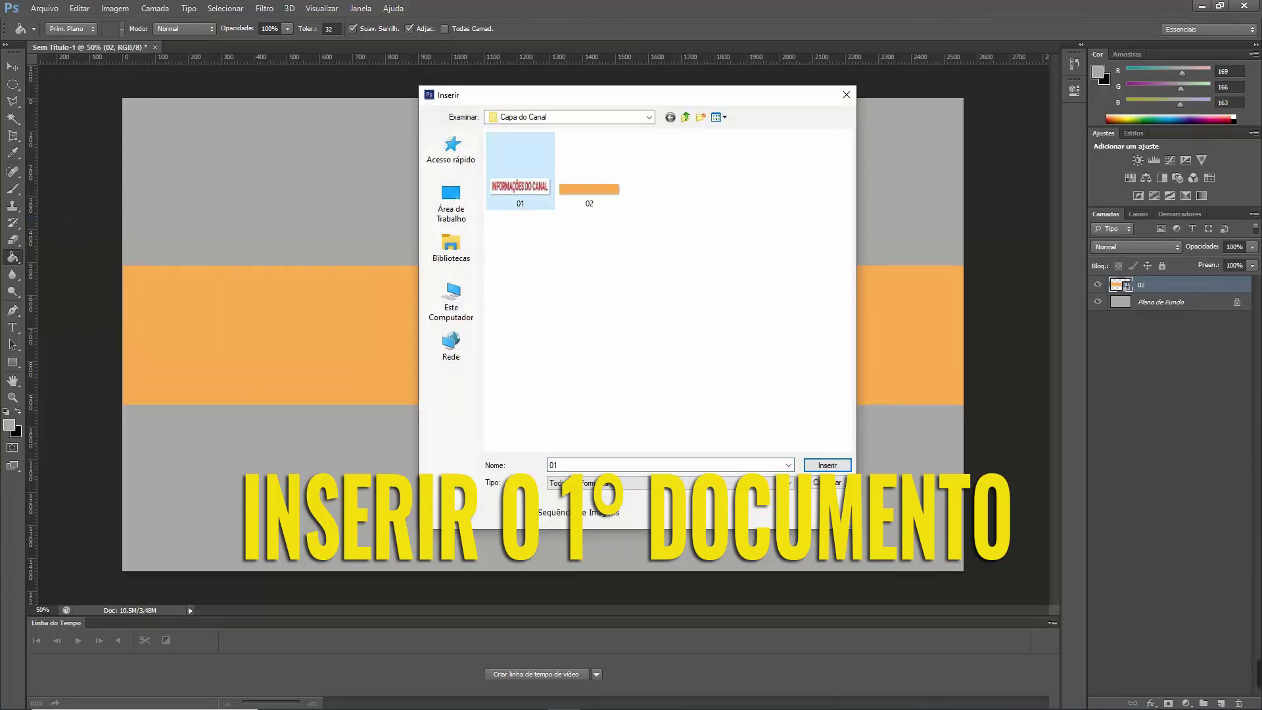
{"action": "left_click", "coordinate": [834, 466]}
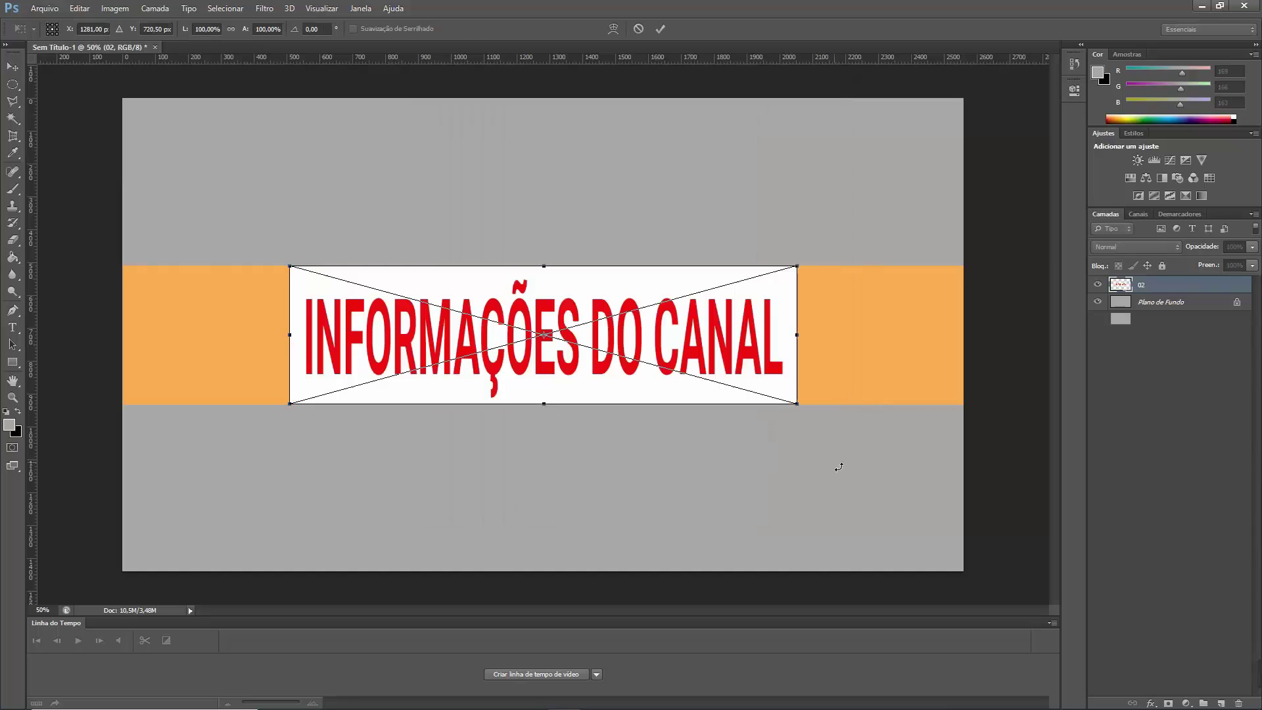
{"action": "left_click", "coordinate": [662, 28]}
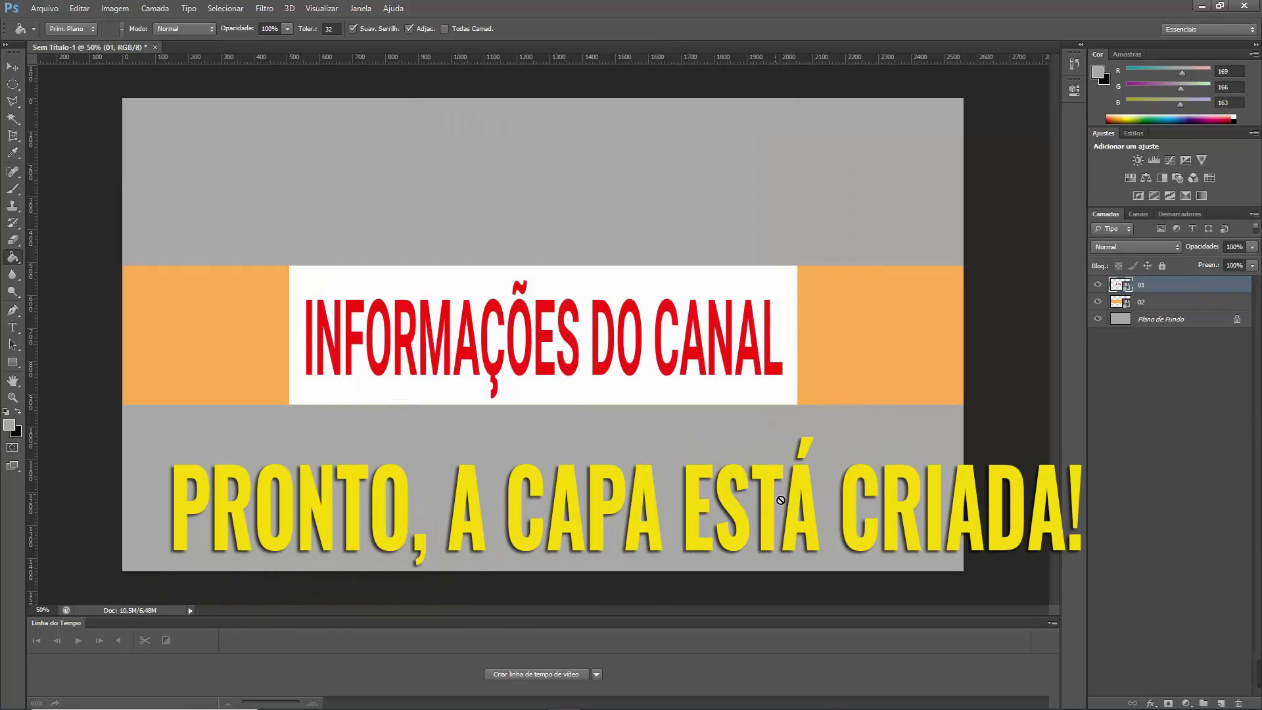